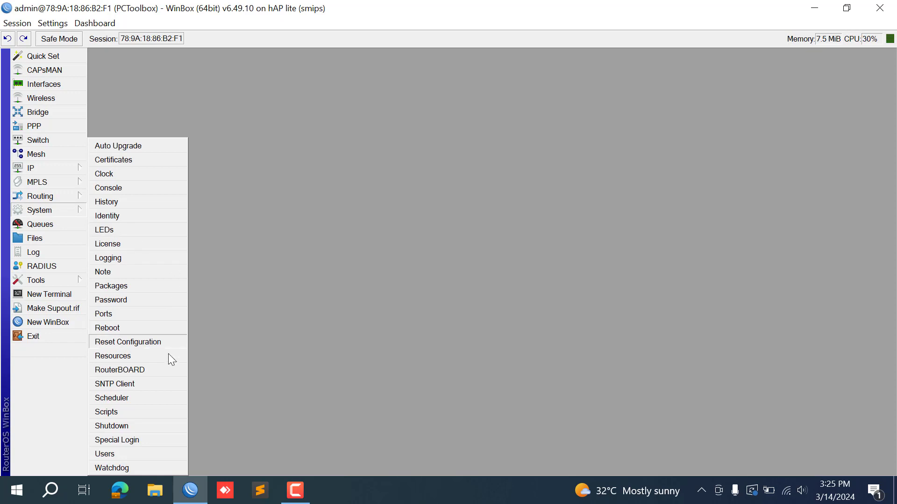
# - Reset the router's configuration with No Default Configuration enabled and confirm the reboot
pyautogui.click(167, 343)
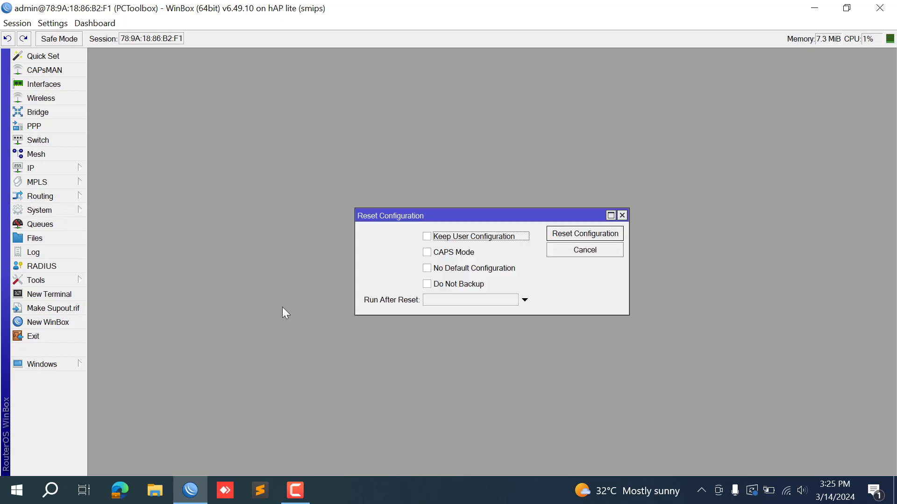
pyautogui.click(426, 268)
pyautogui.click(557, 235)
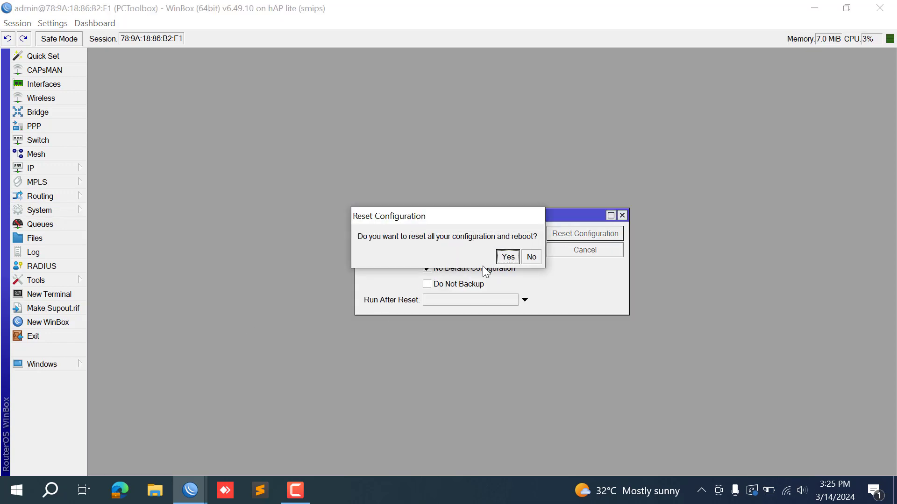
pyautogui.click(508, 258)
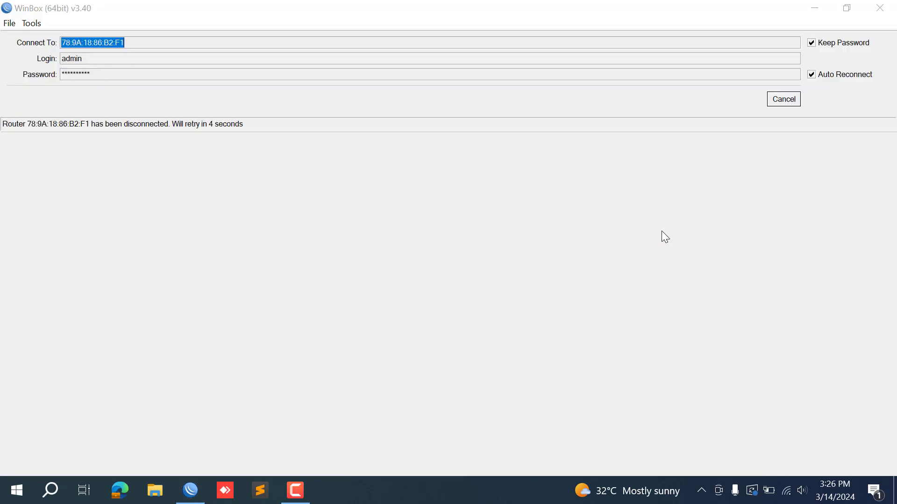
# - Stop the automatic reconnection, clear the saved password, and connect as admin to the RB941-2nD router found among the refreshed neighbors
pyautogui.click(796, 96)
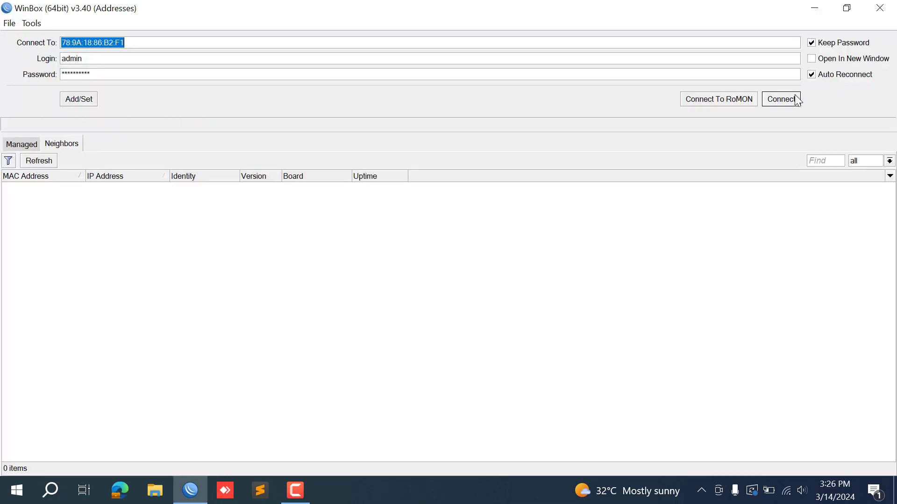
pyautogui.click(137, 76)
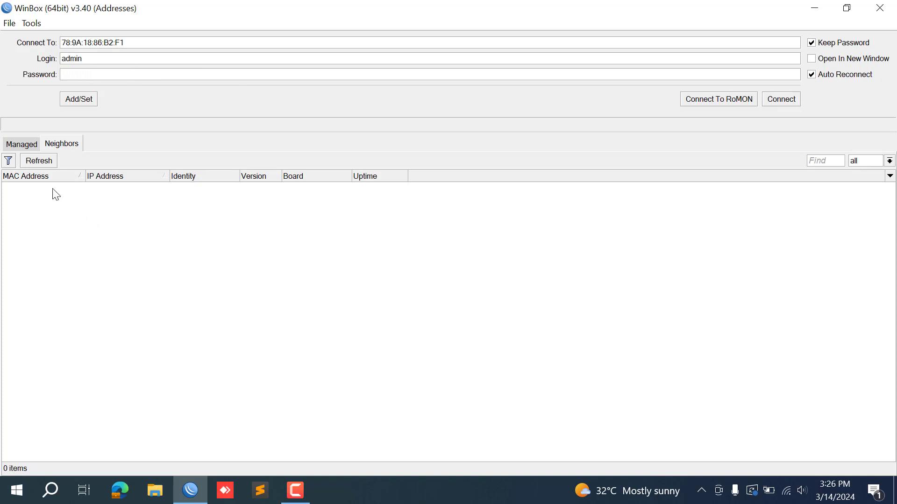
pyautogui.click(40, 160)
pyautogui.click(45, 163)
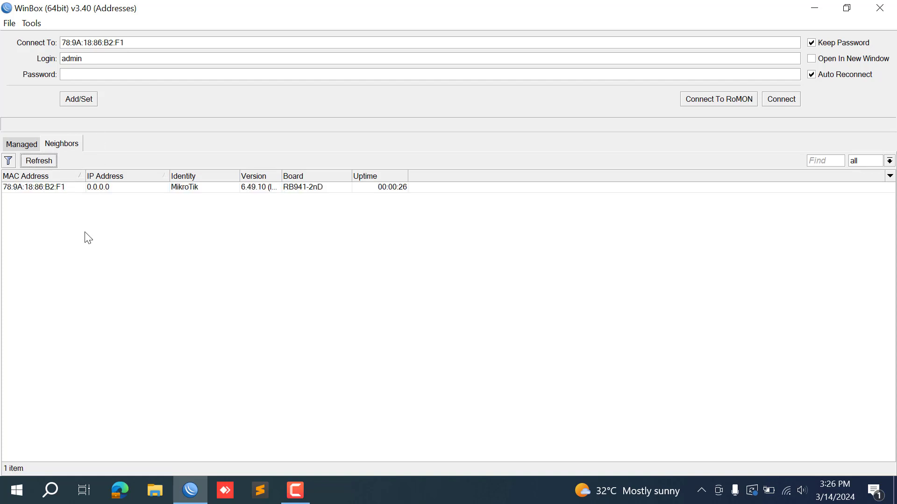
pyautogui.click(54, 188)
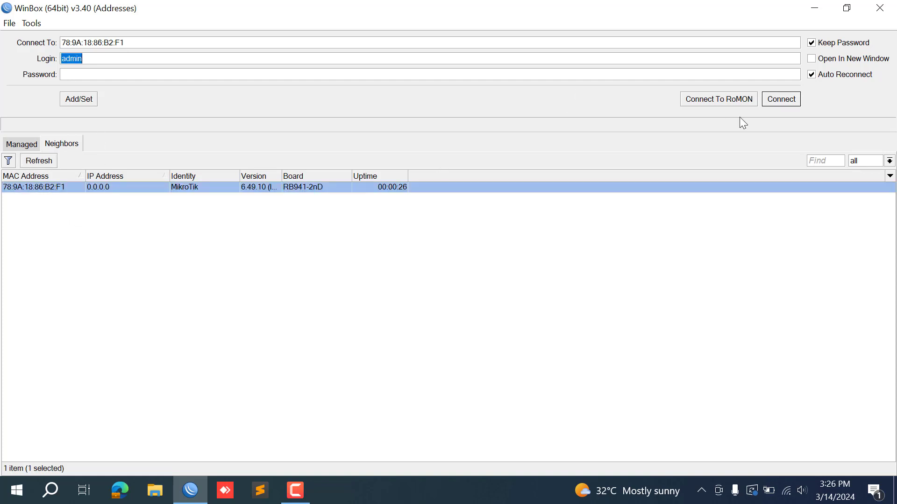
pyautogui.click(775, 100)
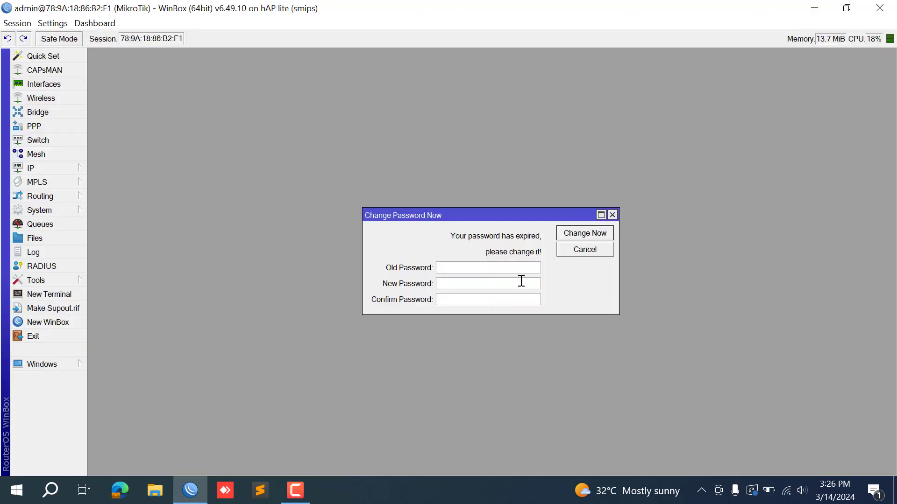
# - Replace the expired admin password by entering and confirming a new password, leaving the old password blank
pyautogui.click(503, 280)
pyautogui.write('******')
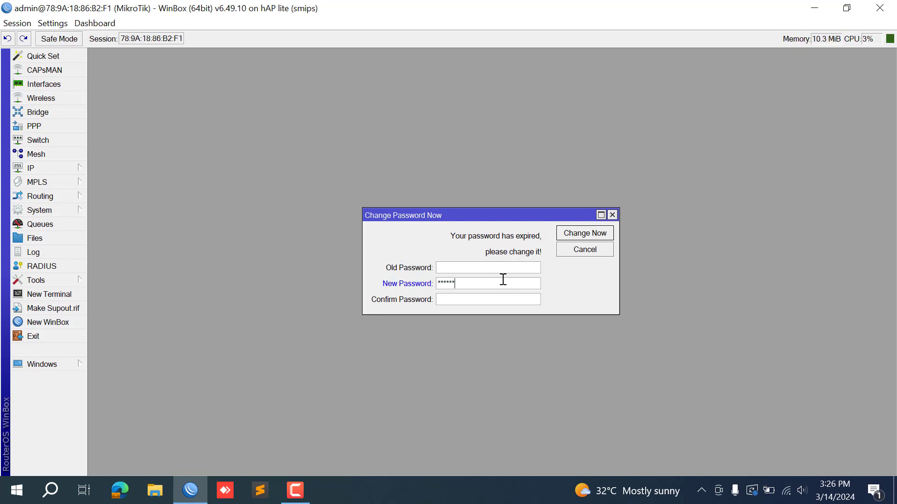
pyautogui.click(475, 300)
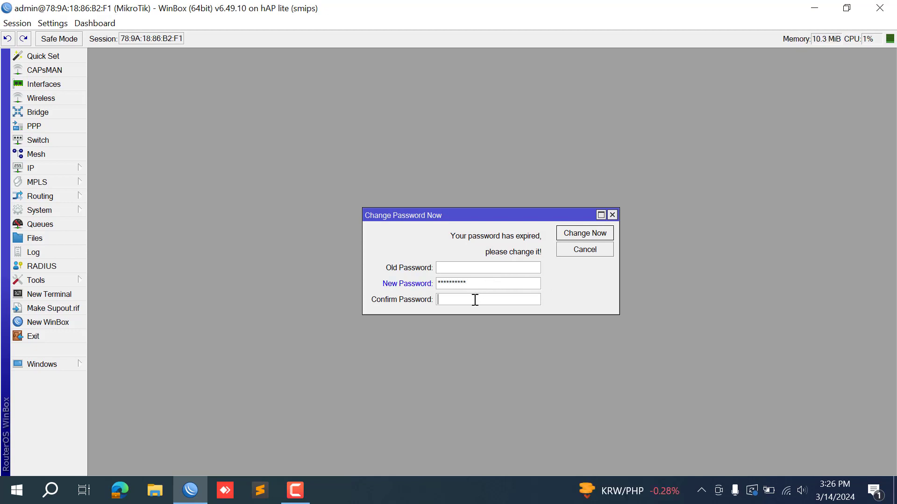
pyautogui.write('**********')
pyautogui.click(568, 238)
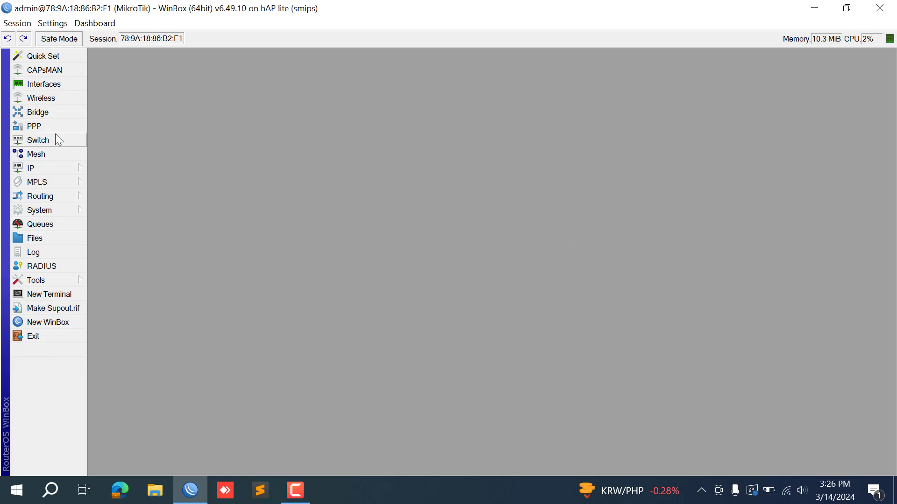
# - Rename the ether1 interface as ether1-ISP
pyautogui.click(44, 84)
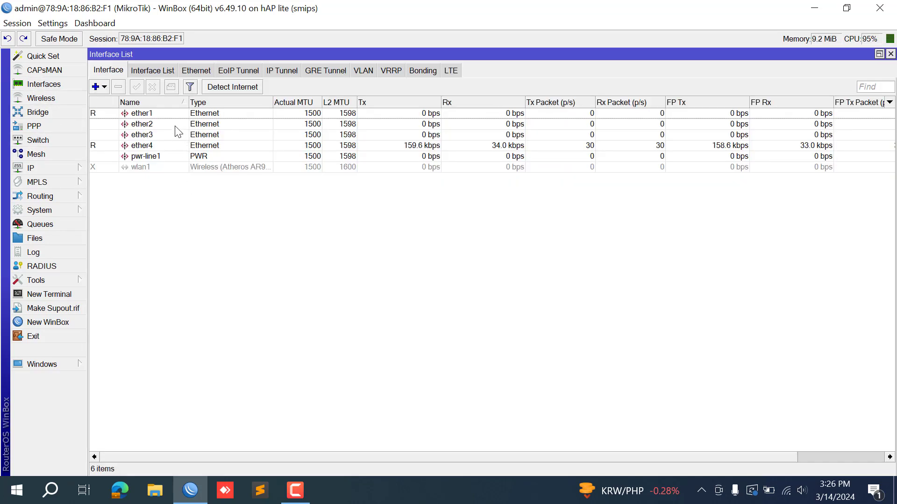
pyautogui.doubleClick(176, 113)
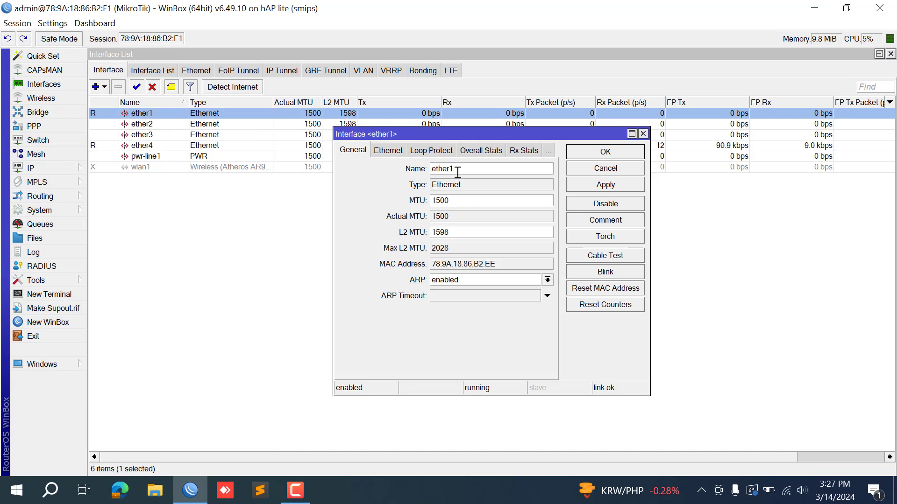
pyautogui.write('-ISP')
pyautogui.click(594, 154)
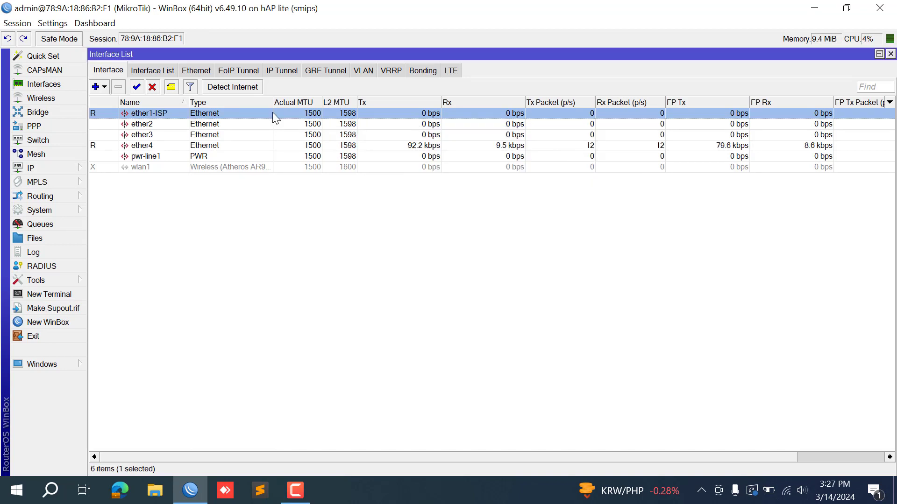
# - Rename the ether2 interface as ether2-AP and the ether3 interface as ether3-AP
pyautogui.doubleClick(176, 124)
pyautogui.click(475, 166)
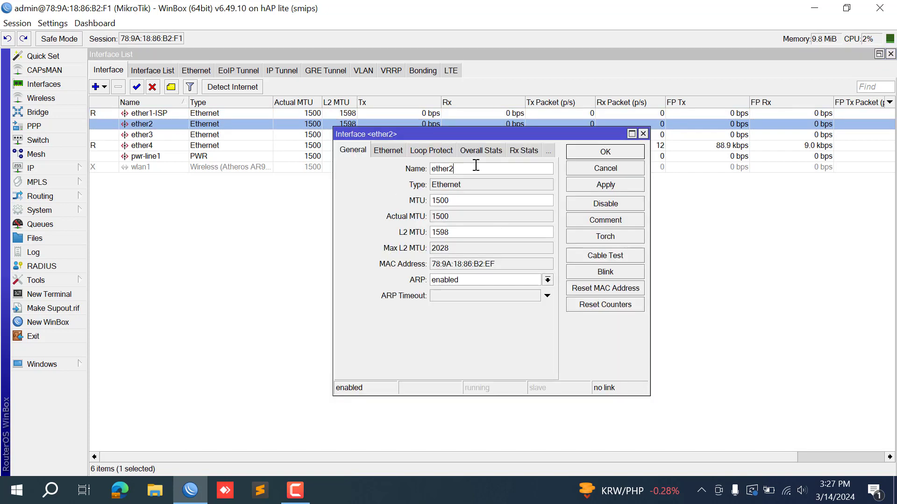
pyautogui.write('-AP')
pyautogui.click(615, 155)
pyautogui.doubleClick(185, 135)
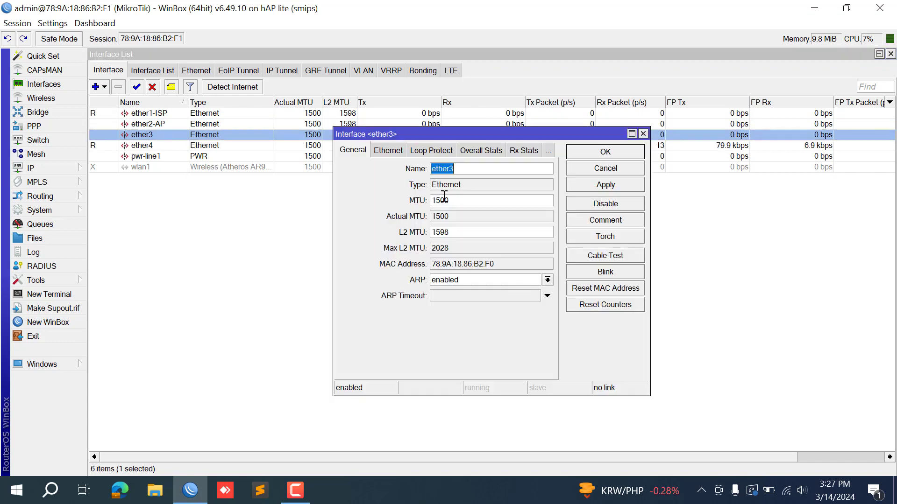
pyautogui.click(463, 169)
pyautogui.write('-A')
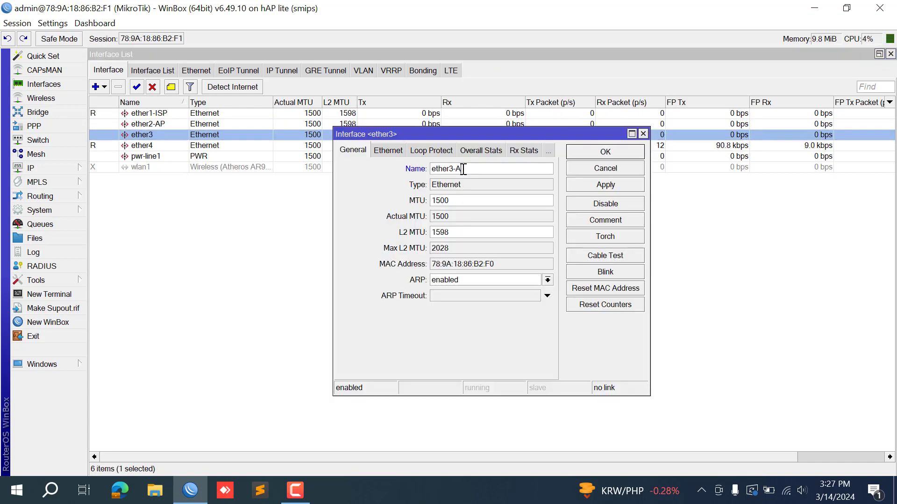
pyautogui.write('P')
pyautogui.click(597, 157)
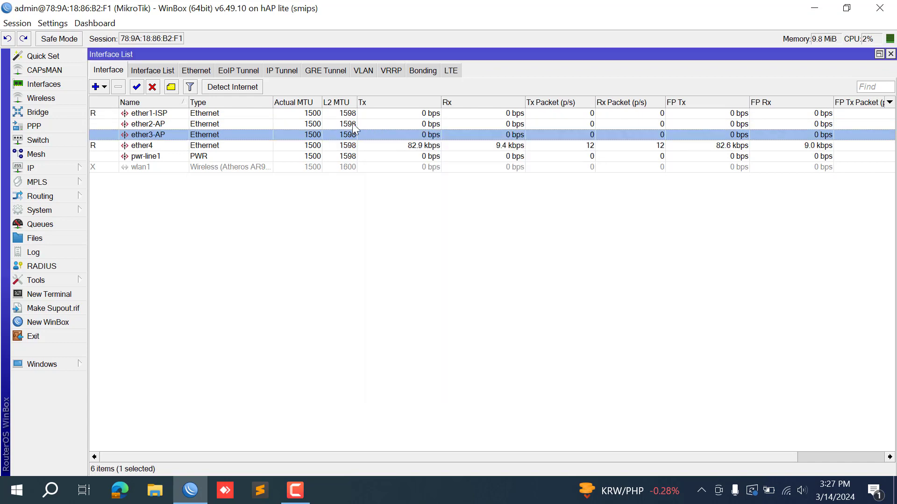
# - Rename the ether4 interface as ether4-LAN
pyautogui.doubleClick(163, 150)
pyautogui.click(461, 167)
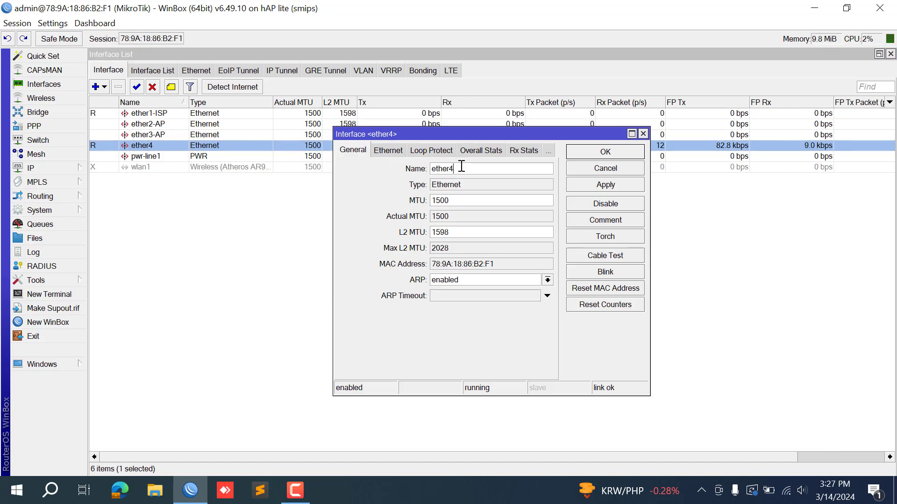
pyautogui.write('-LAN')
pyautogui.click(576, 153)
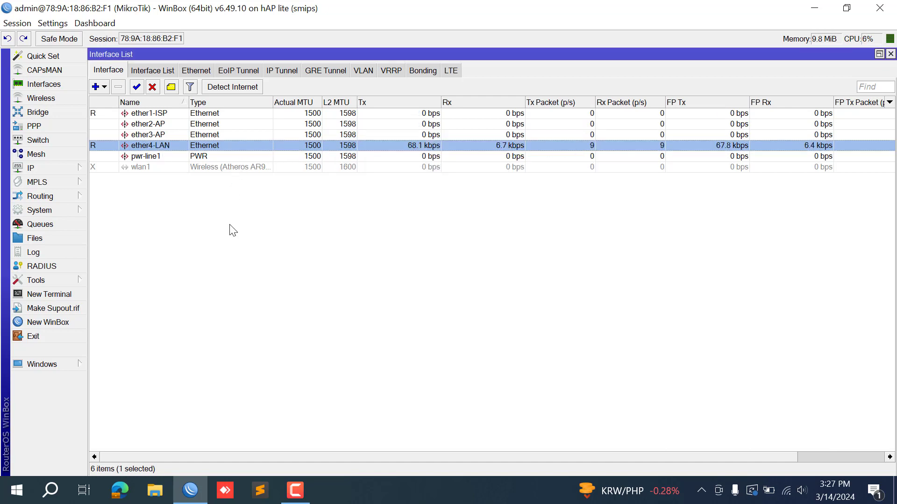
# - Enable the wlan1 wireless interface and set its mode to ap bridge
pyautogui.click(184, 168)
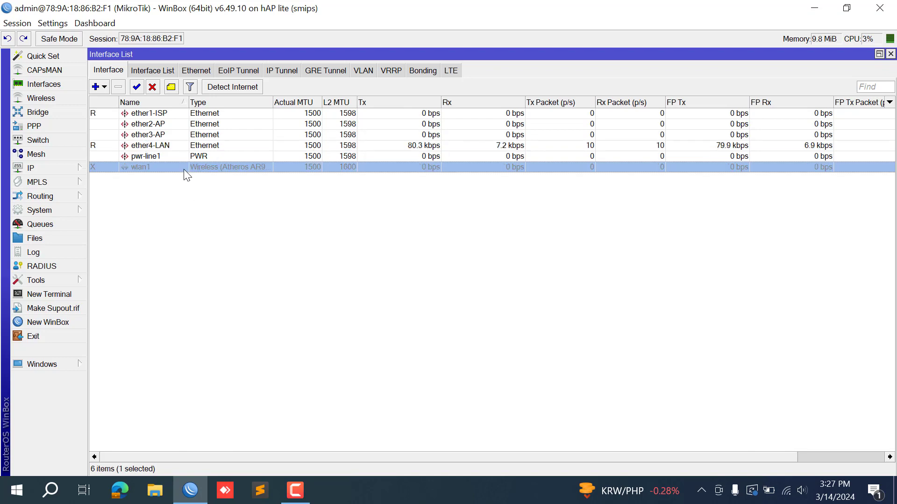
pyautogui.click(136, 87)
pyautogui.doubleClick(190, 169)
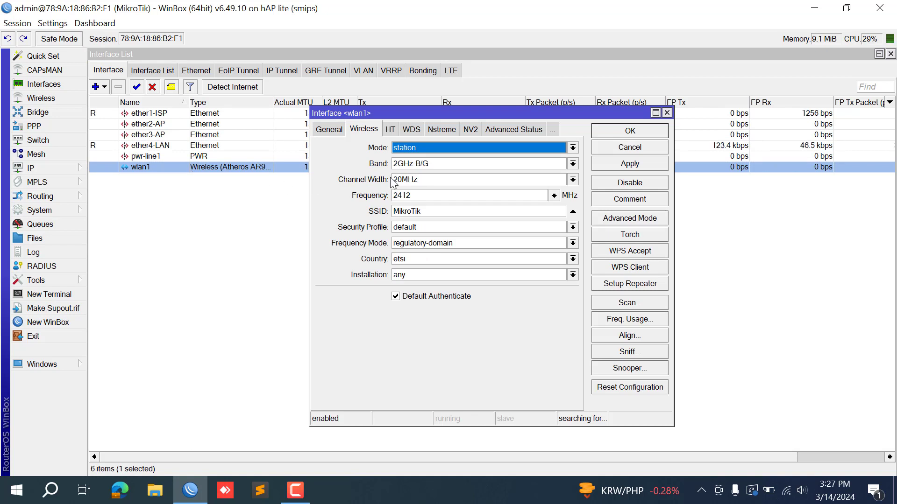
pyautogui.click(405, 148)
pyautogui.click(403, 169)
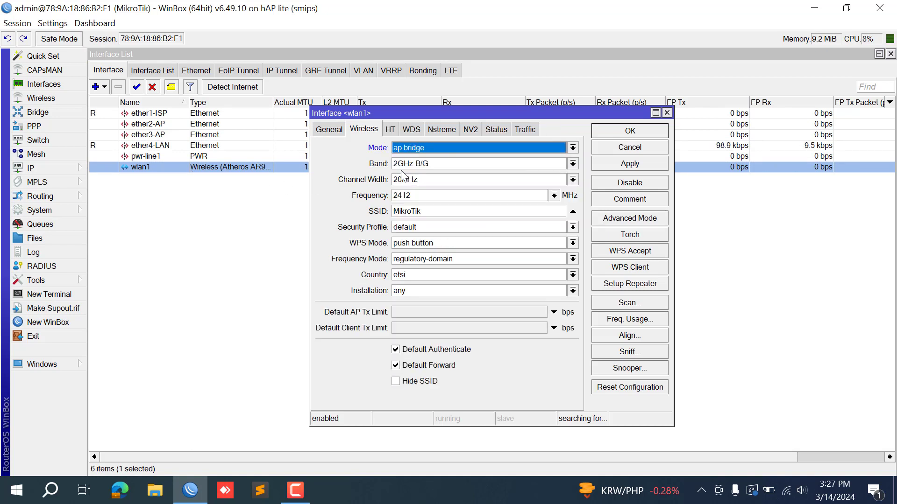
# - Replace the SSID of wlan1 with pisonet
pyautogui.click(426, 212)
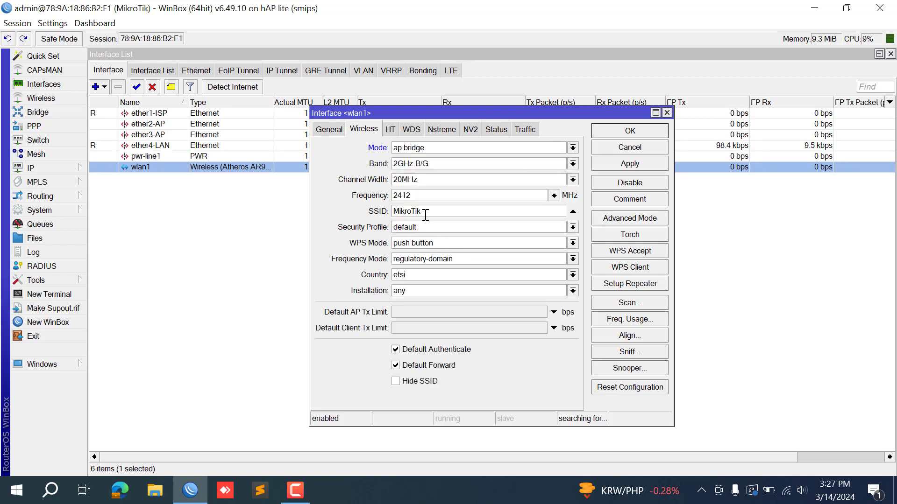
pyautogui.press('BackSpace')
pyautogui.press('BackSpace')
pyautogui.press('BackSpace')
pyautogui.press('BackSpace')
pyautogui.press('BackSpace')
pyautogui.press('BackSpace')
pyautogui.press('BackSpace')
pyautogui.press('BackSpace')
pyautogui.write('pison')
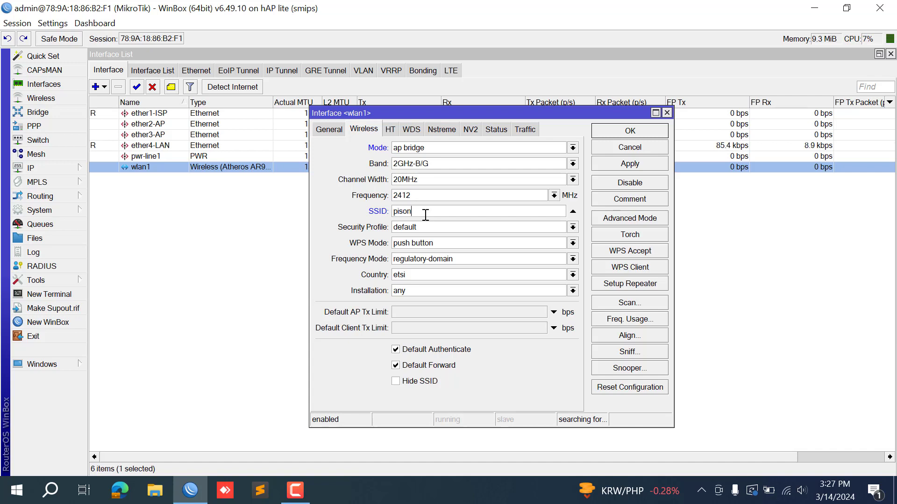
pyautogui.write('et')
# - Set the country of wlan1 to philippines and save the wireless settings
pyautogui.click(434, 276)
pyautogui.write('panama')
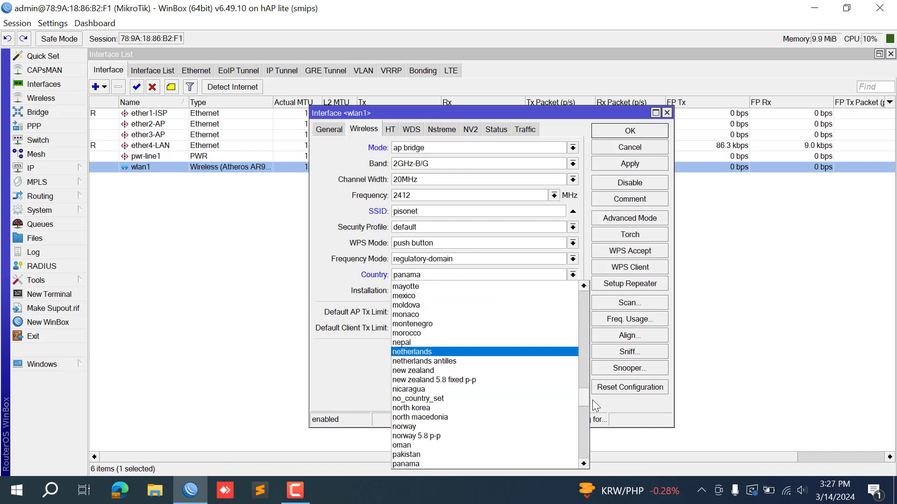
pyautogui.moveTo(586, 403); pyautogui.dragTo(585, 423)
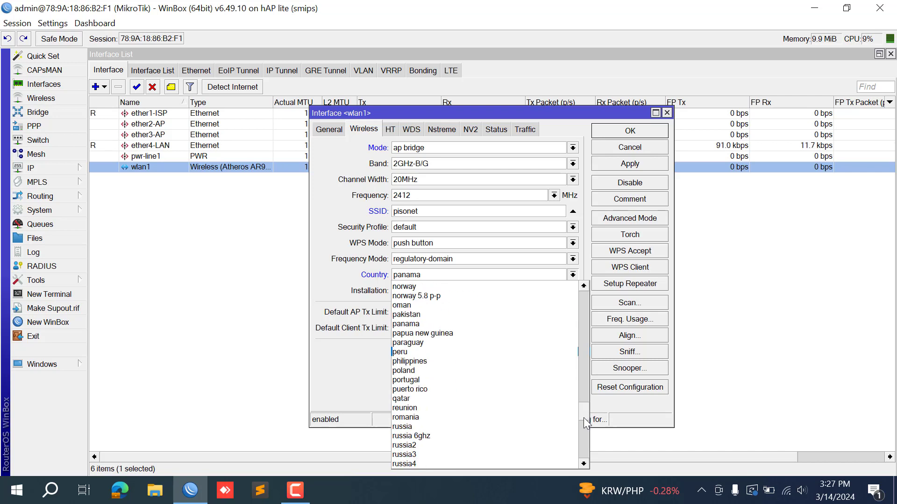
pyautogui.click(452, 360)
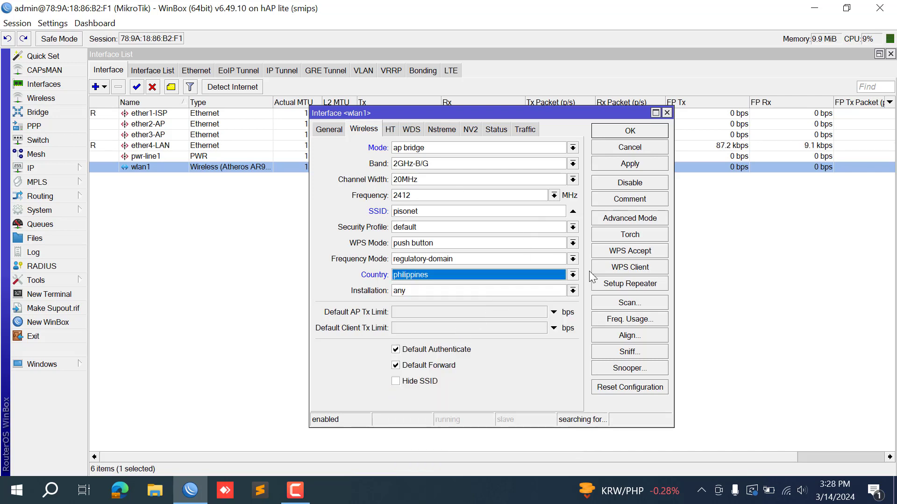
pyautogui.click(626, 131)
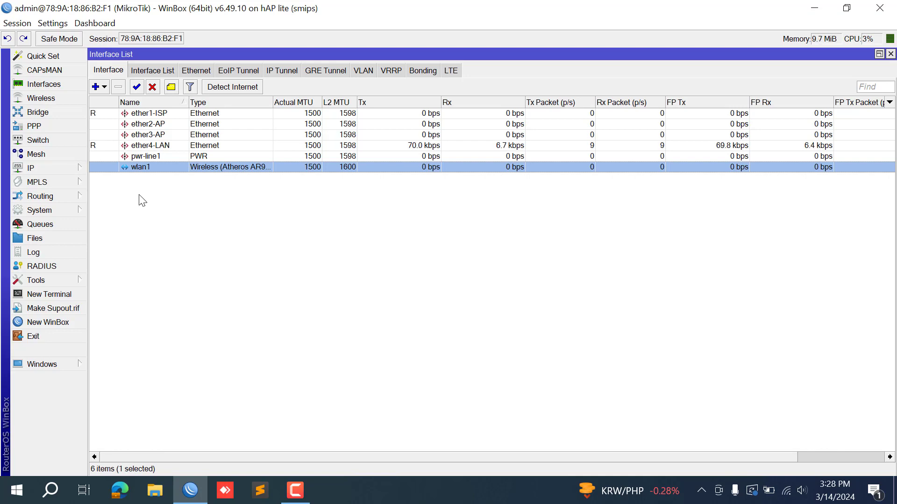
# - Create a bridge interface named bridge-hotspot
pyautogui.click(70, 113)
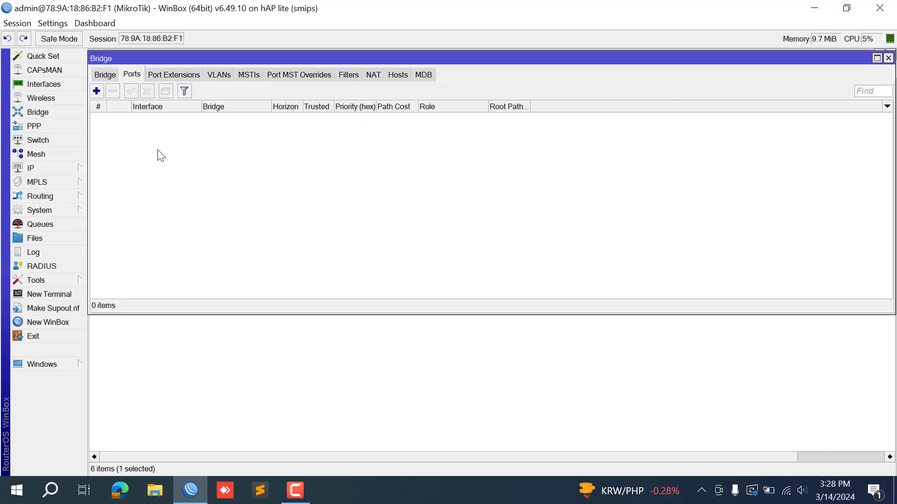
pyautogui.click(105, 74)
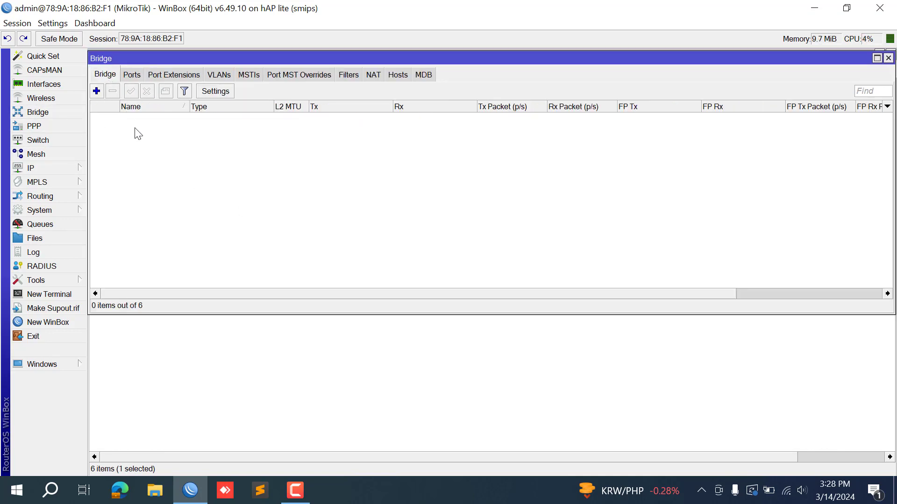
pyautogui.click(96, 91)
pyautogui.click(455, 165)
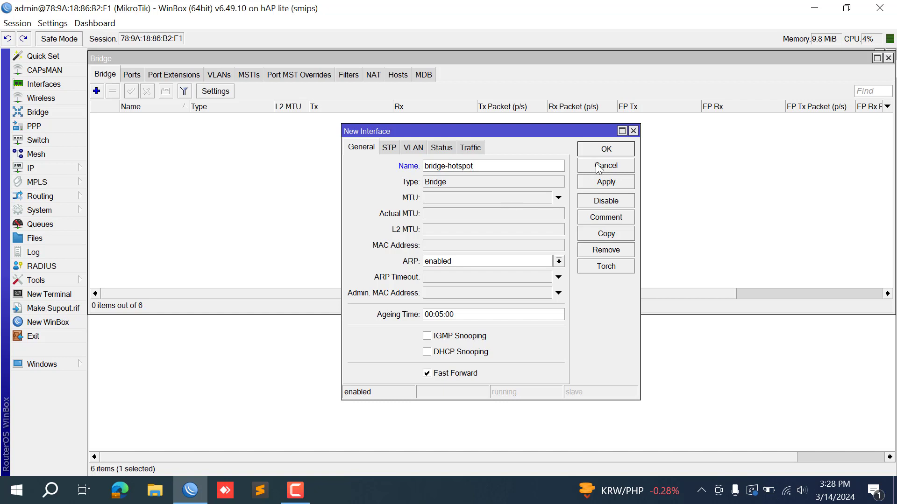
pyautogui.click(605, 148)
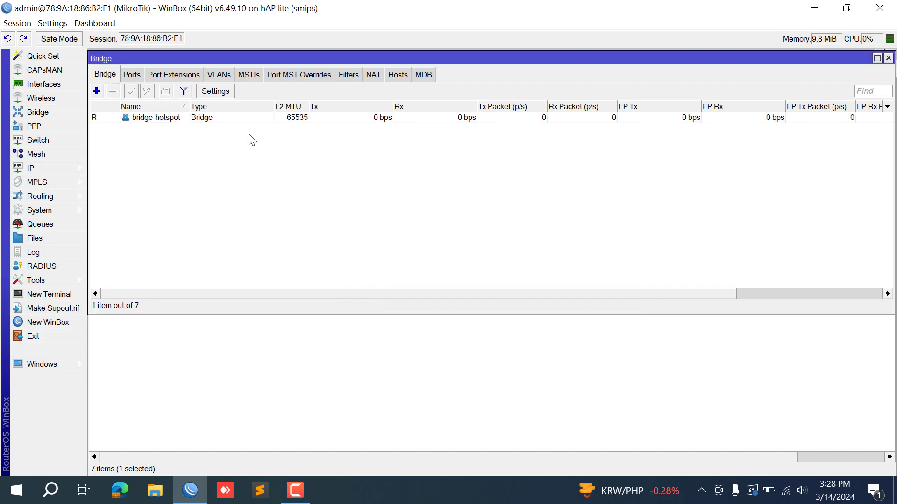
# - Create a second bridge interface named bridge-lan
pyautogui.click(97, 91)
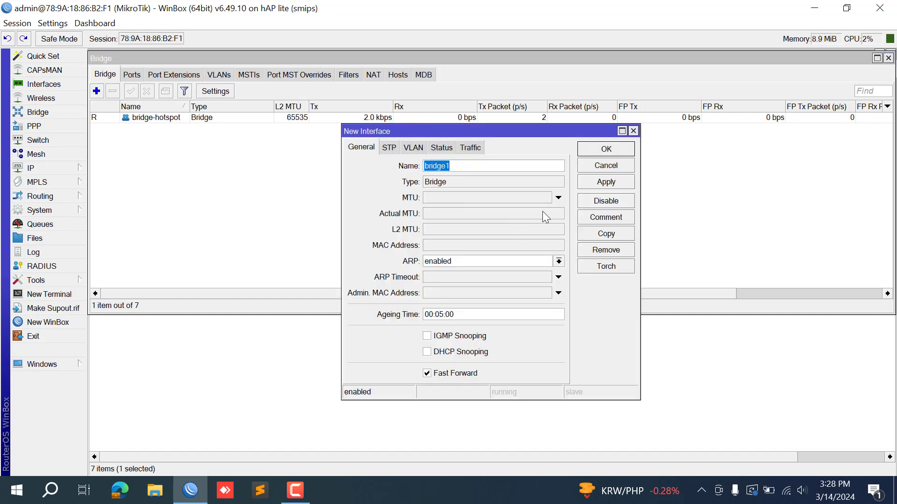
pyautogui.click(475, 167)
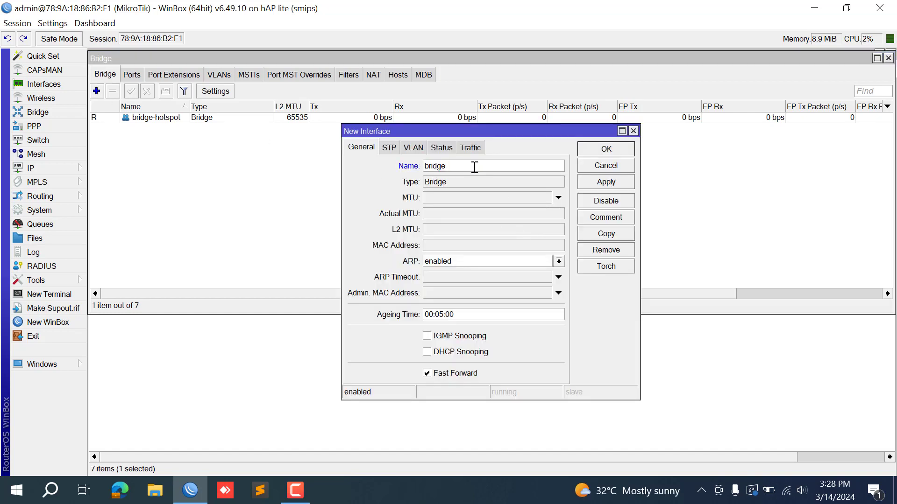
pyautogui.write('-')
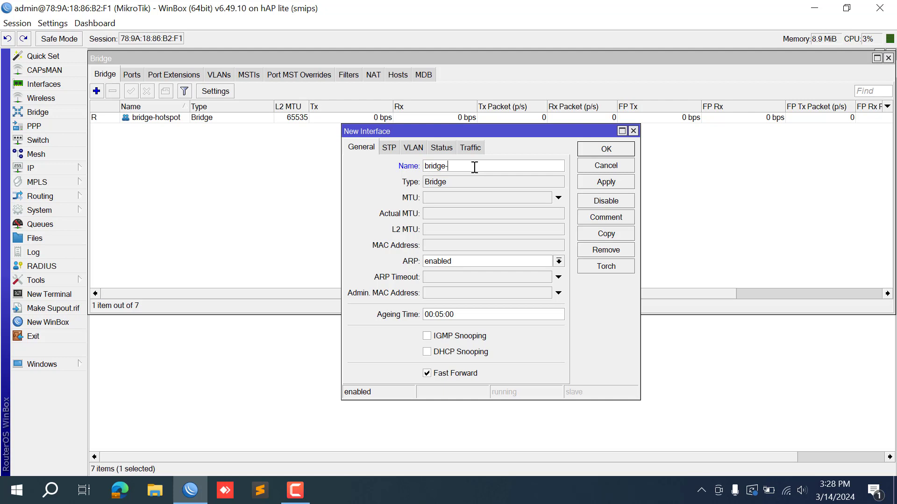
pyautogui.write('lan')
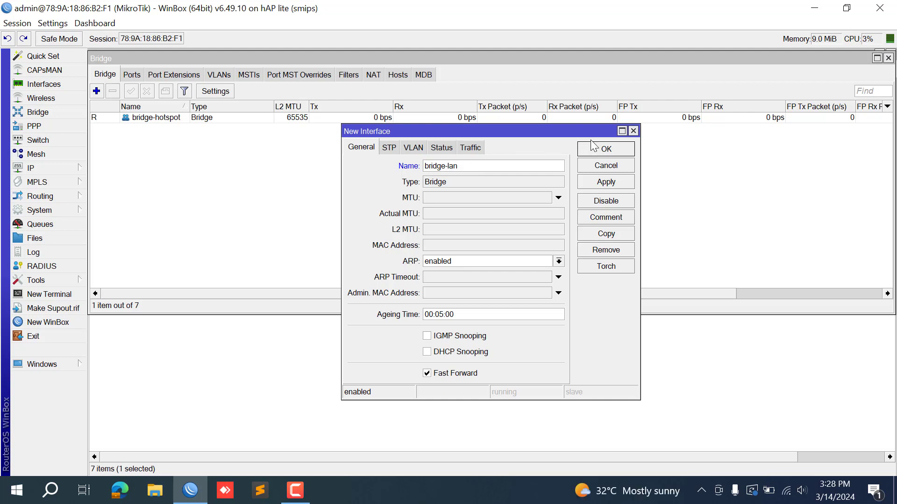
pyautogui.click(594, 149)
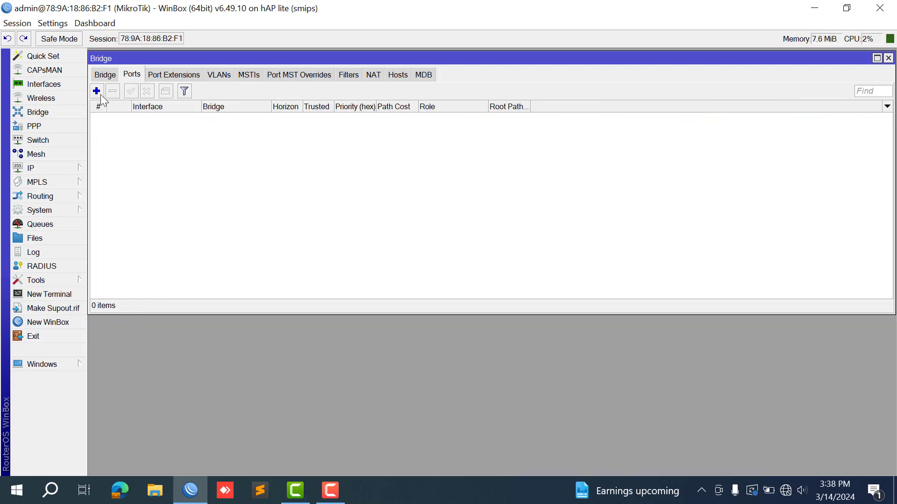
# - Add the ether2-AP interface as a port of bridge-hotspot
pyautogui.click(97, 91)
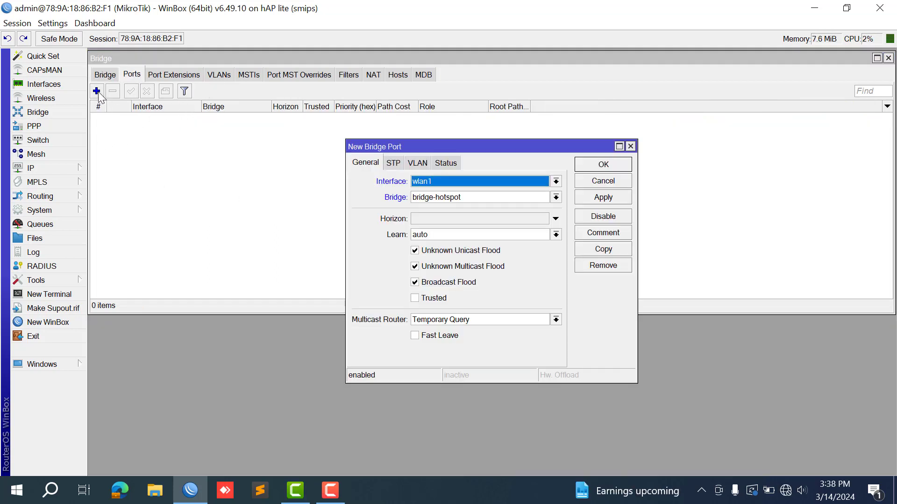
pyautogui.click(441, 182)
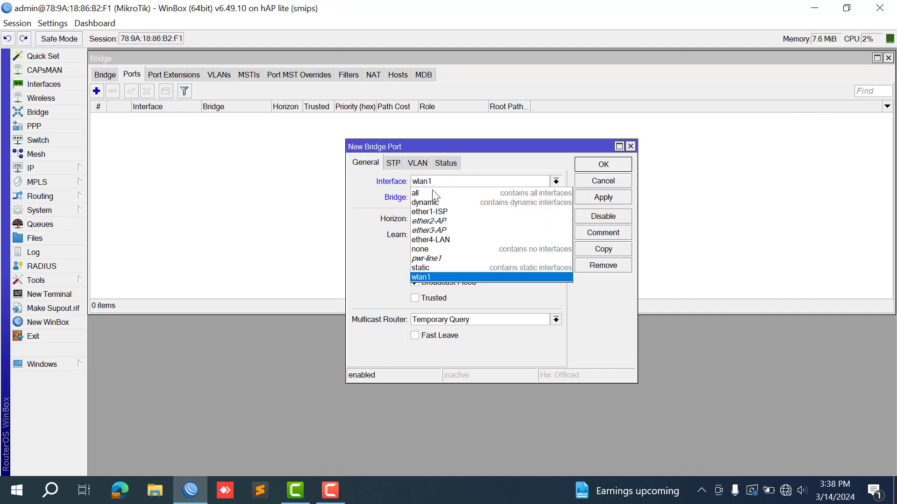
pyautogui.click(439, 222)
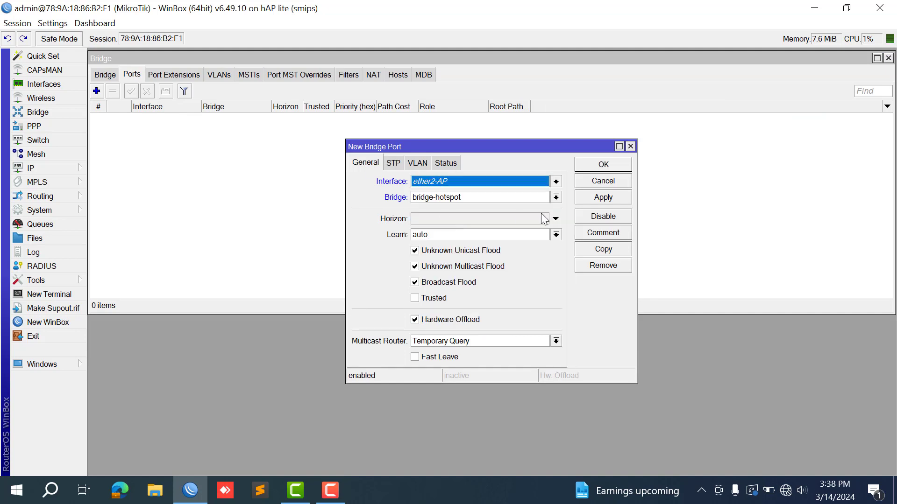
pyautogui.click(585, 167)
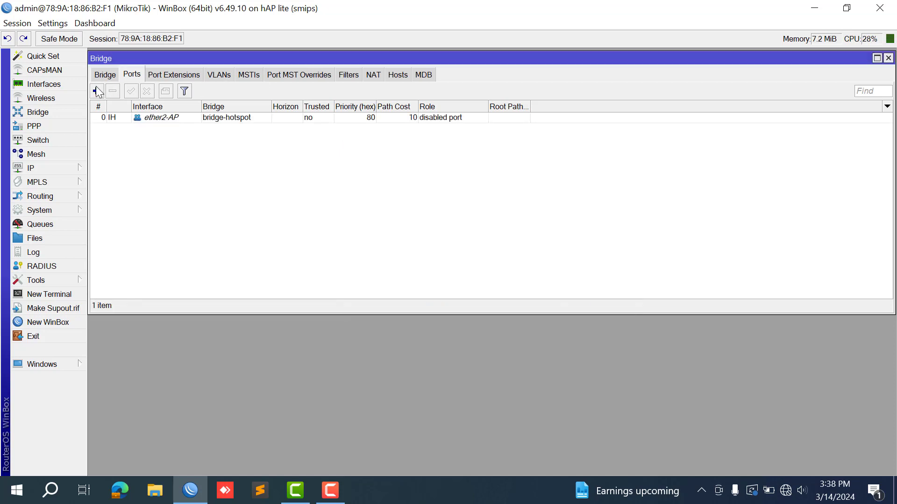
# - Add the ether3-AP and wlan1 interfaces as further ports of bridge-hotspot
pyautogui.click(97, 92)
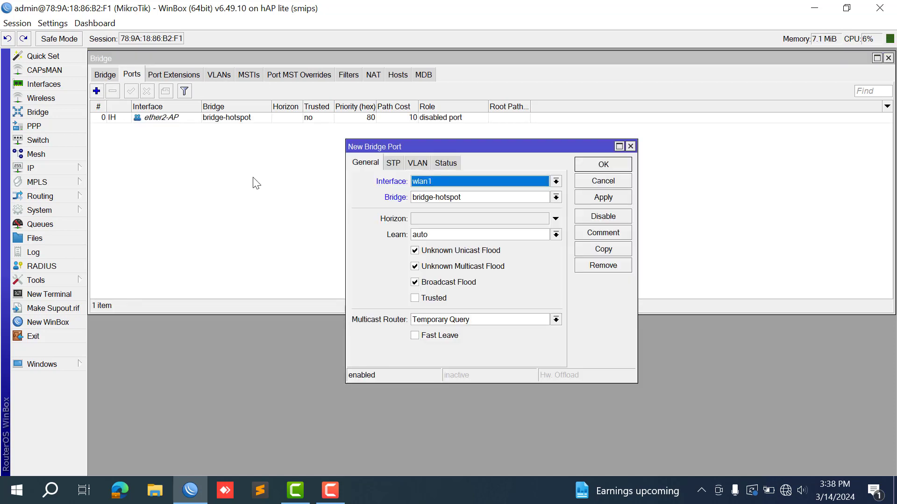
pyautogui.click(435, 184)
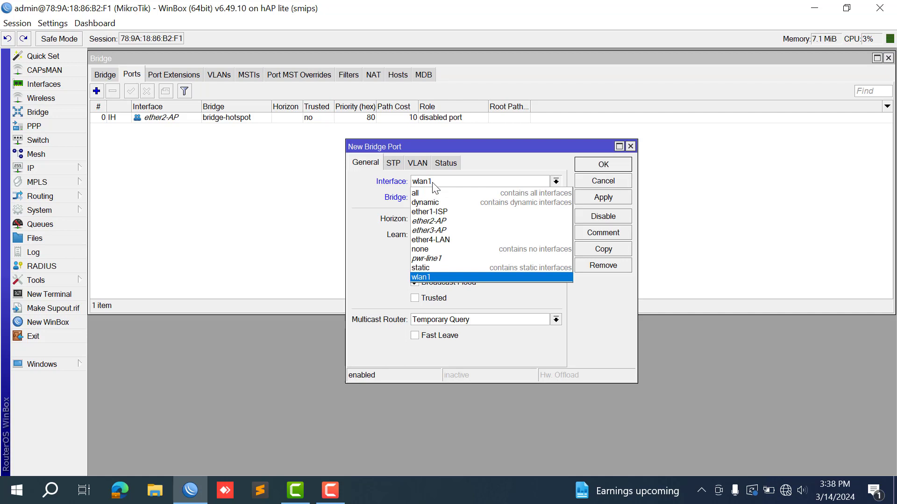
pyautogui.click(434, 230)
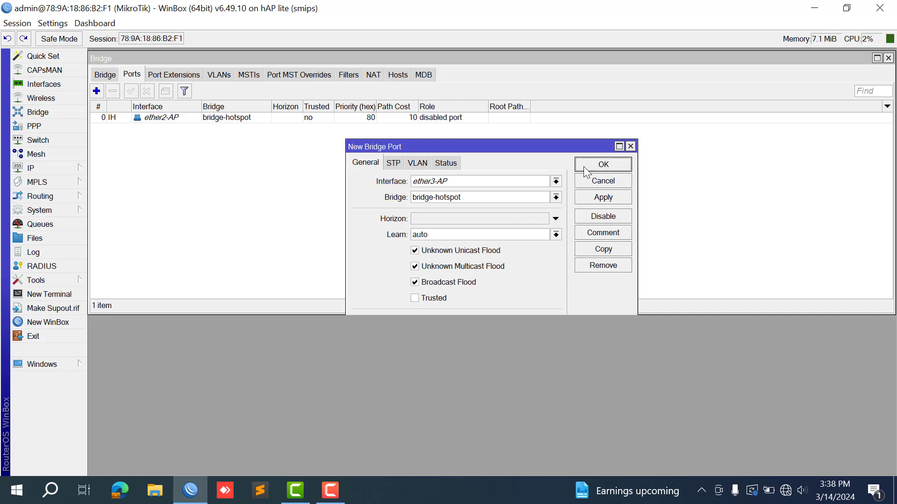
pyautogui.click(589, 166)
pyautogui.click(97, 91)
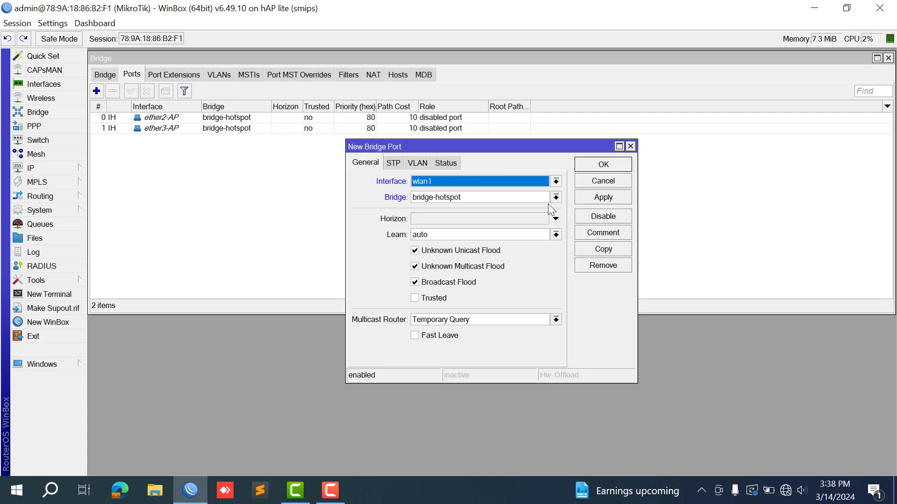
pyautogui.click(605, 168)
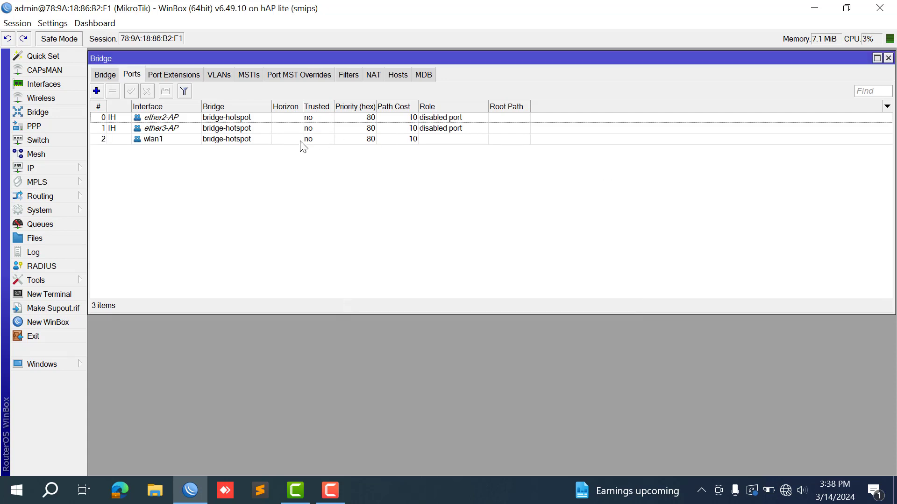
# - Add the ether4-LAN interface as a port of bridge-lan
pyautogui.click(97, 91)
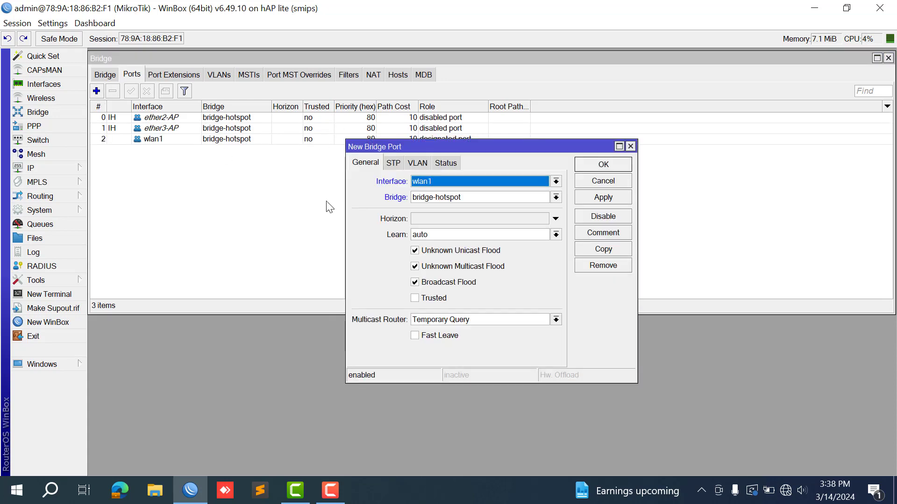
pyautogui.click(556, 181)
pyautogui.click(449, 238)
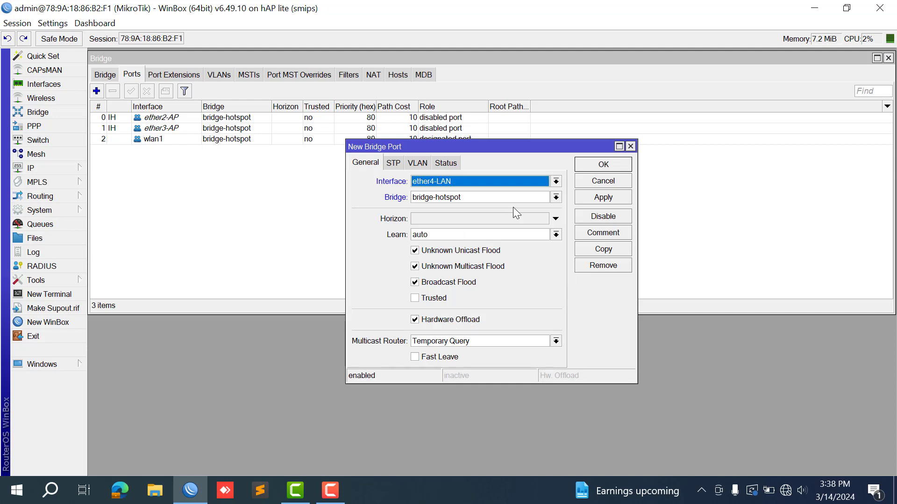
pyautogui.click(556, 197)
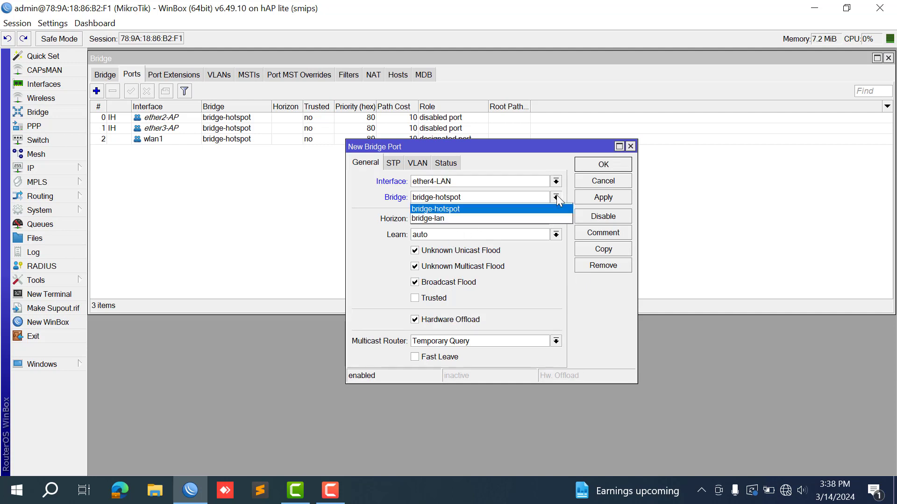
pyautogui.click(496, 213)
pyautogui.click(594, 165)
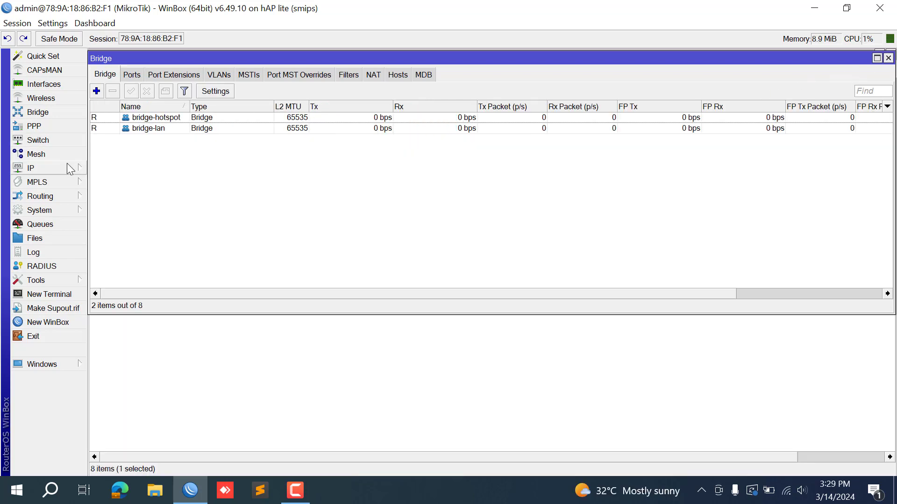
# - Start a new firewall NAT rule in the srcnat chain with ether1-ISP as its out interface
pyautogui.click(61, 168)
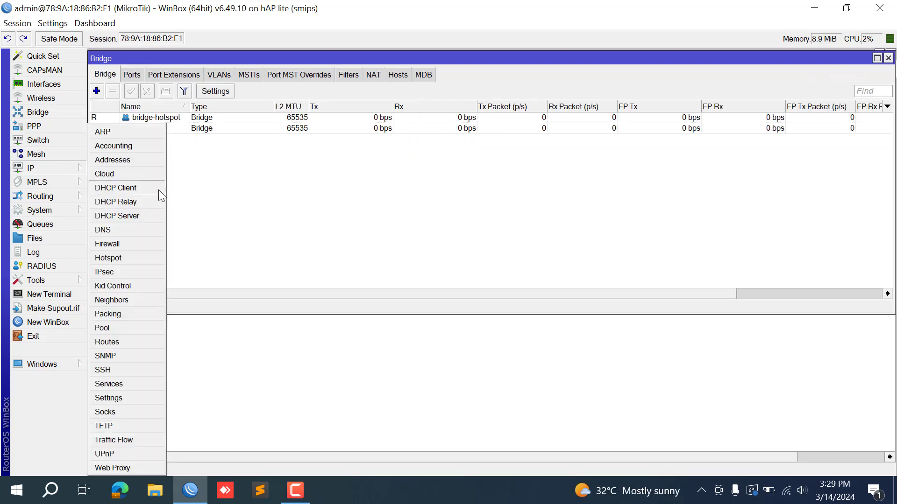
pyautogui.click(133, 243)
pyautogui.click(145, 72)
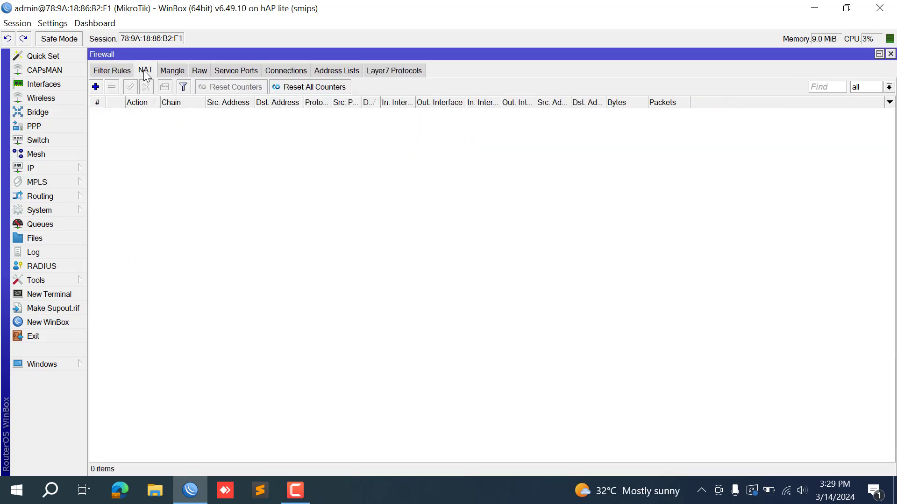
pyautogui.click(95, 87)
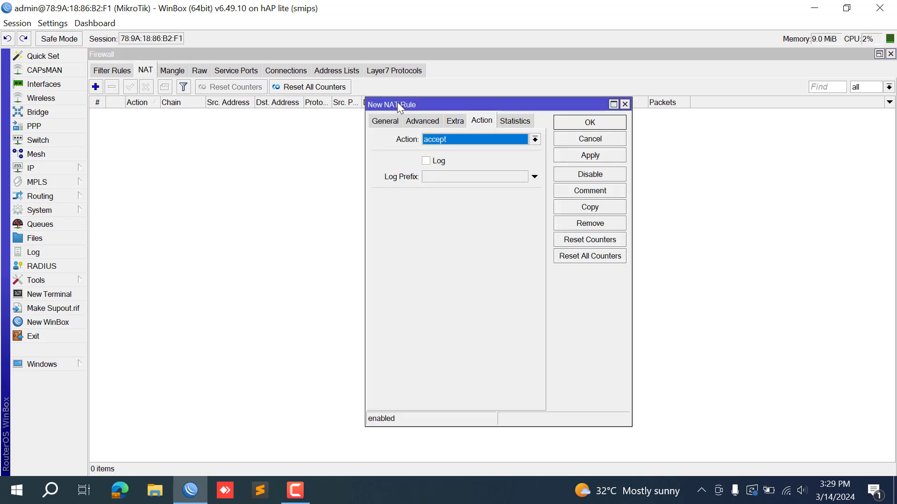
pyautogui.click(385, 121)
pyautogui.click(481, 272)
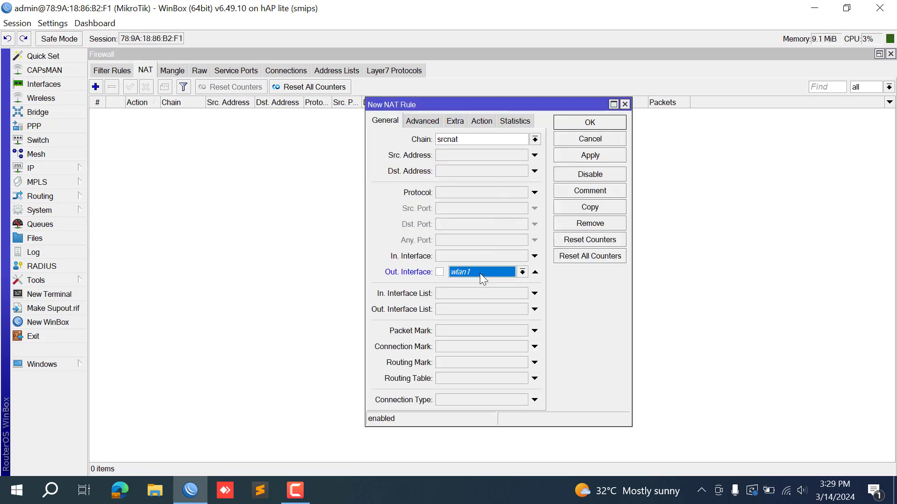
pyautogui.click(522, 272)
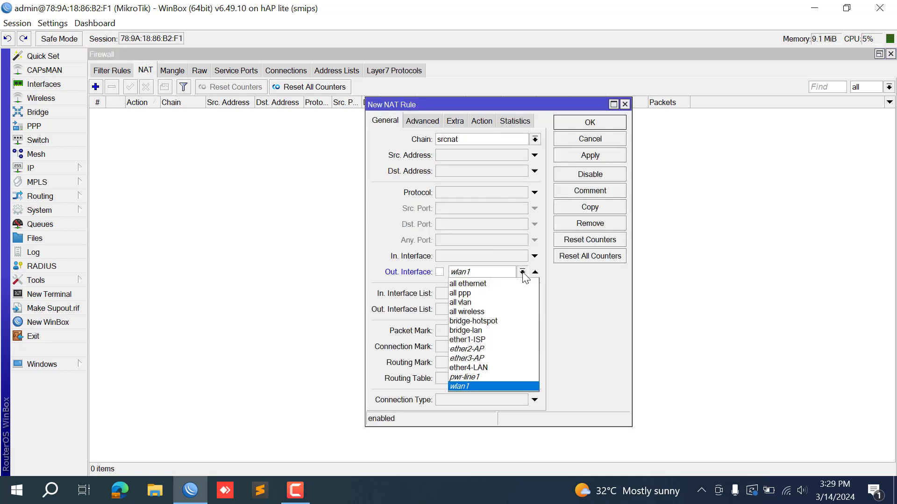
pyautogui.click(508, 339)
# - Set the new NAT rule's action to masquerade and save the rule
pyautogui.click(485, 121)
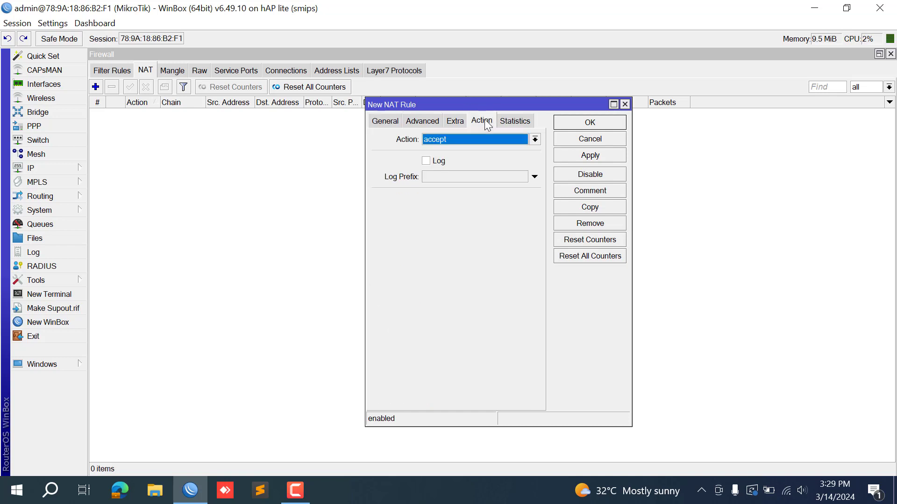
pyautogui.click(474, 142)
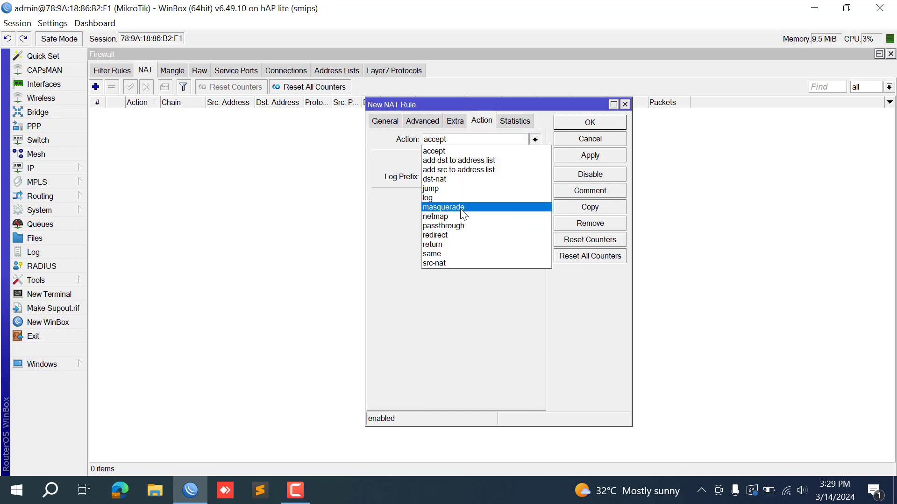
pyautogui.click(471, 207)
pyautogui.click(589, 123)
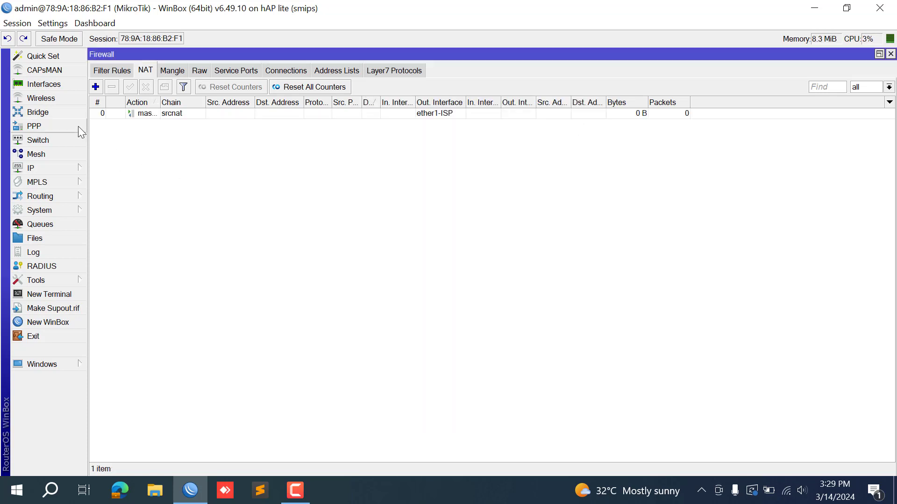
# - Assign the IP address 10.0.0.1/24 to the bridge-hotspot interface
pyautogui.click(52, 162)
pyautogui.click(148, 163)
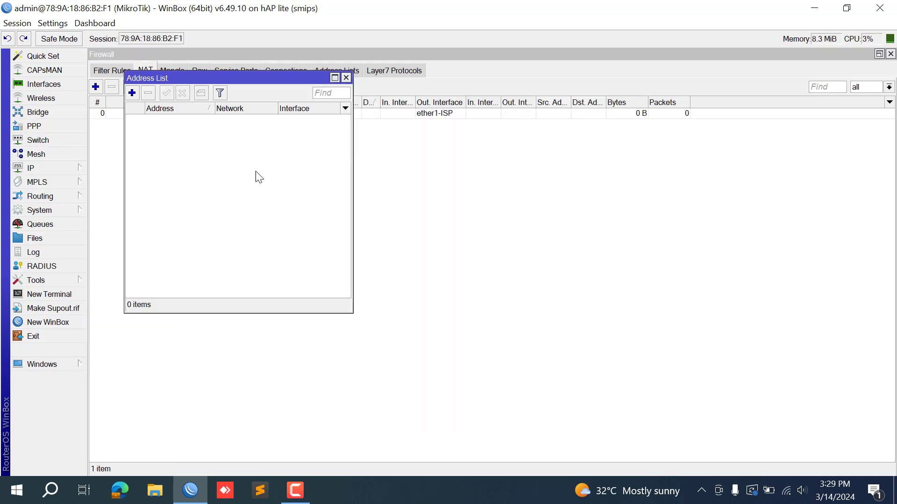
pyautogui.click(133, 93)
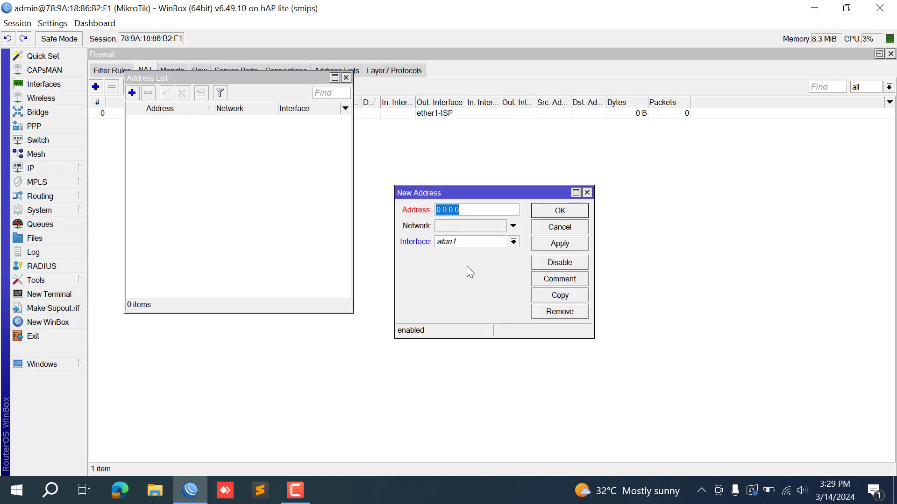
pyautogui.write('10.0.0.1/24')
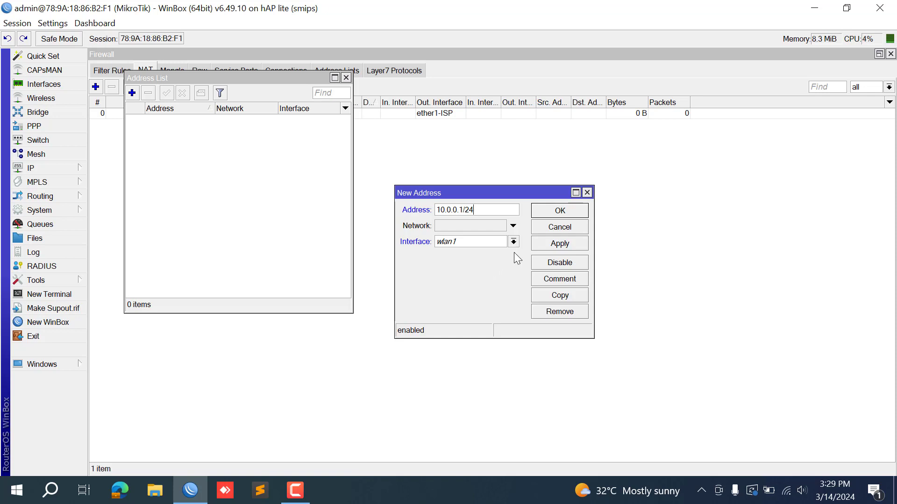
pyautogui.click(514, 242)
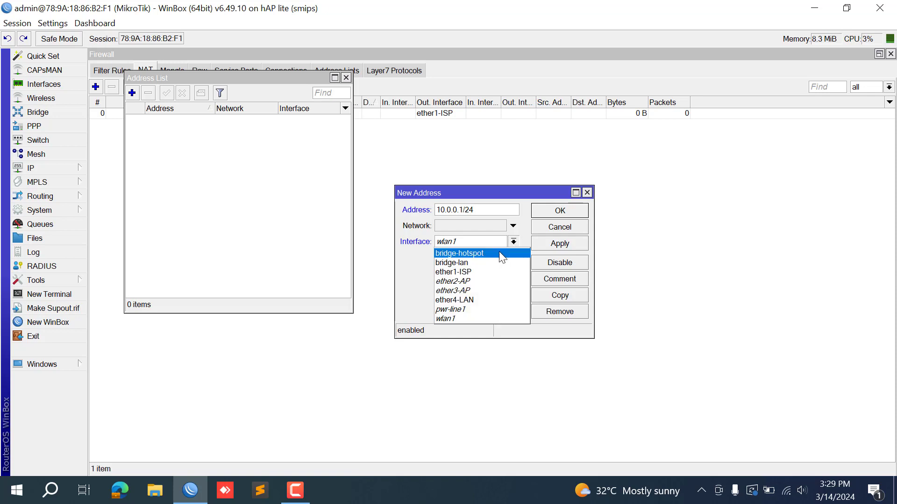
pyautogui.click(497, 253)
pyautogui.click(551, 214)
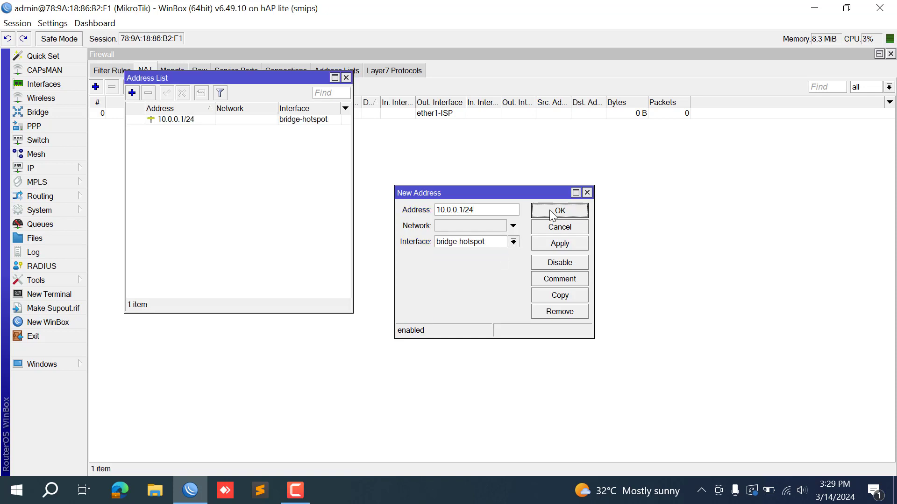
# - Assign the IP address 192.168.88.1/24 to the bridge-lan interface and close the address list
pyautogui.click(132, 93)
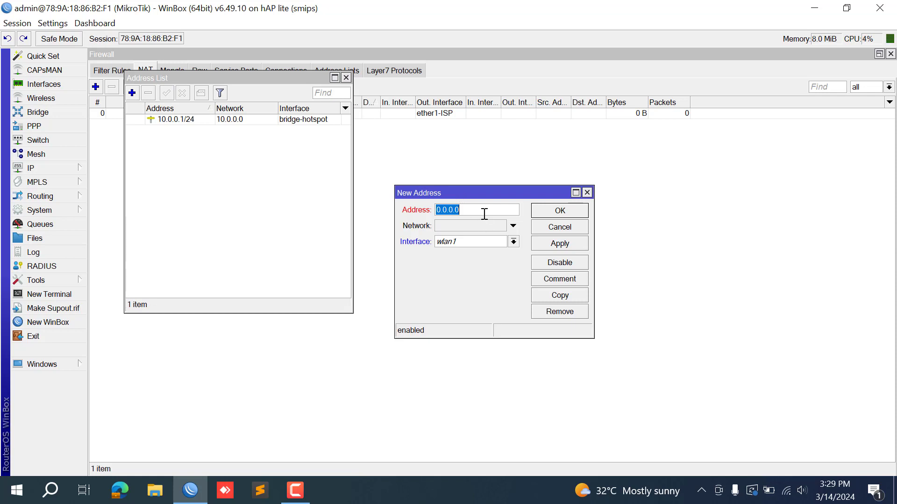
pyautogui.write('10')
pyautogui.press('BackSpace')
pyautogui.press('BackSpace')
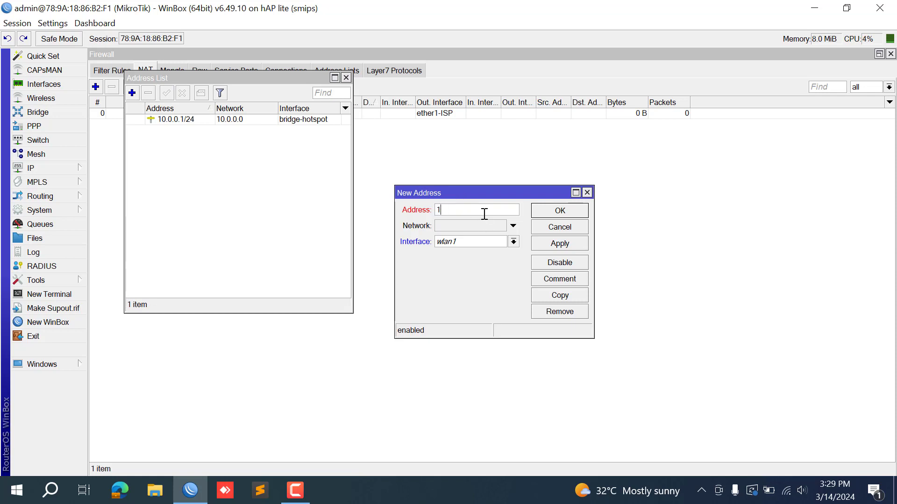
pyautogui.write('92.168.88.1/24')
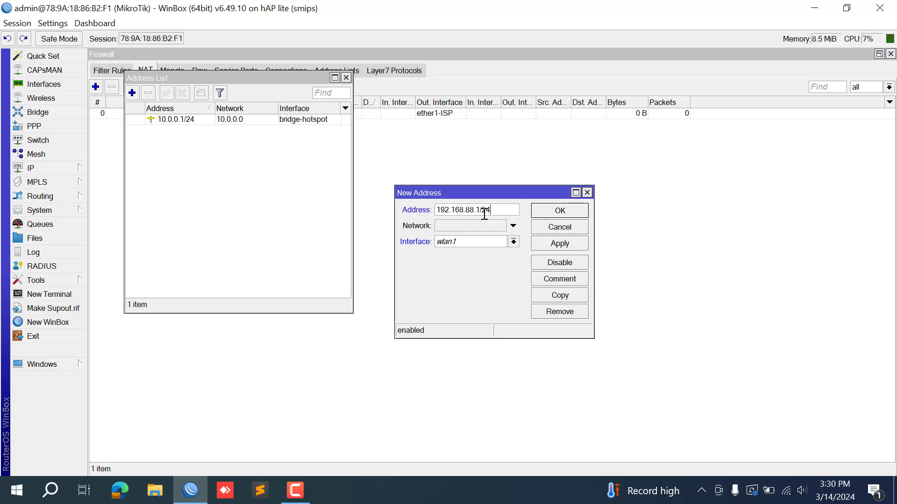
pyautogui.click(513, 241)
pyautogui.click(479, 261)
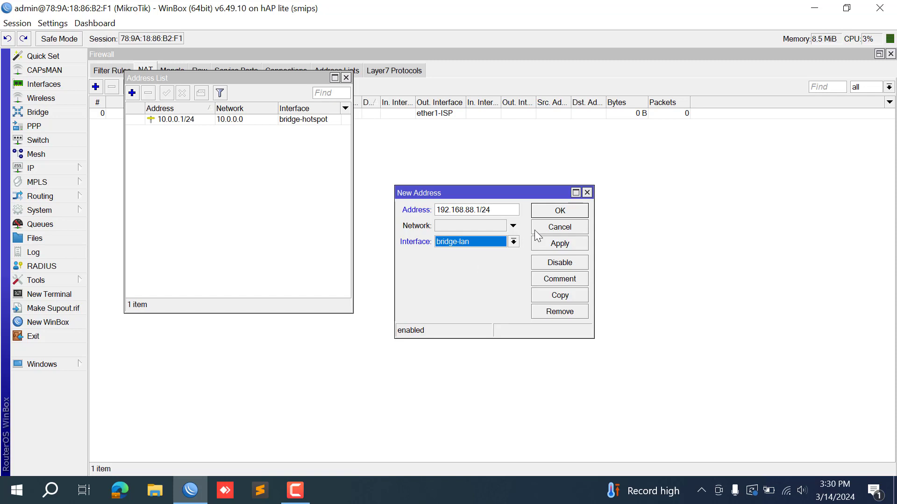
pyautogui.click(560, 213)
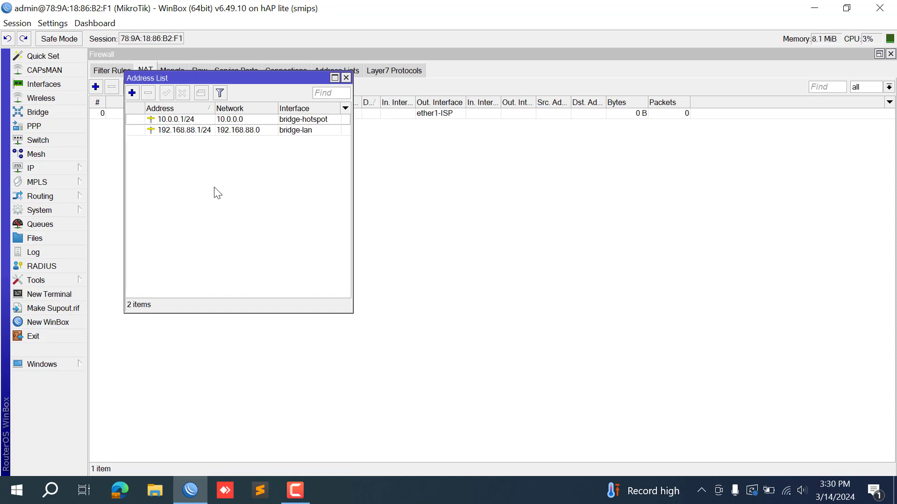
pyautogui.click(346, 78)
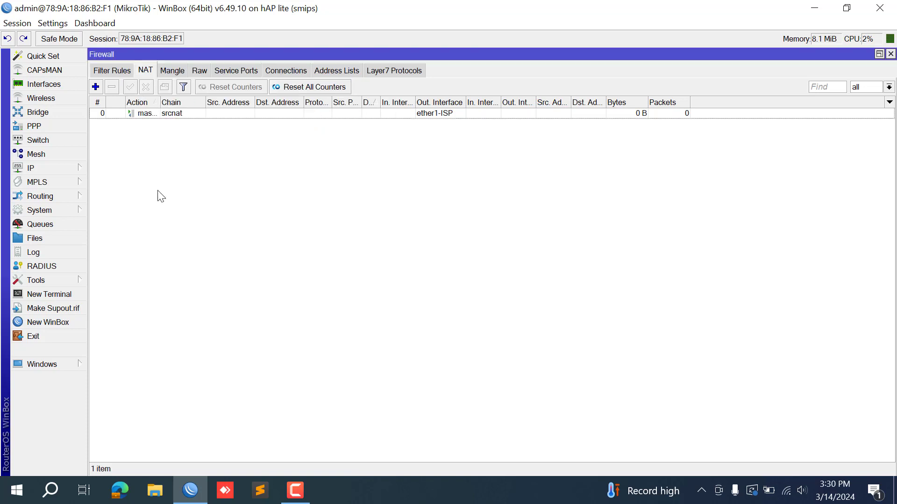
# - Create an IP pool named pool-hotspot with the address range 10.0.0.10-10.0.0.254
pyautogui.click(66, 166)
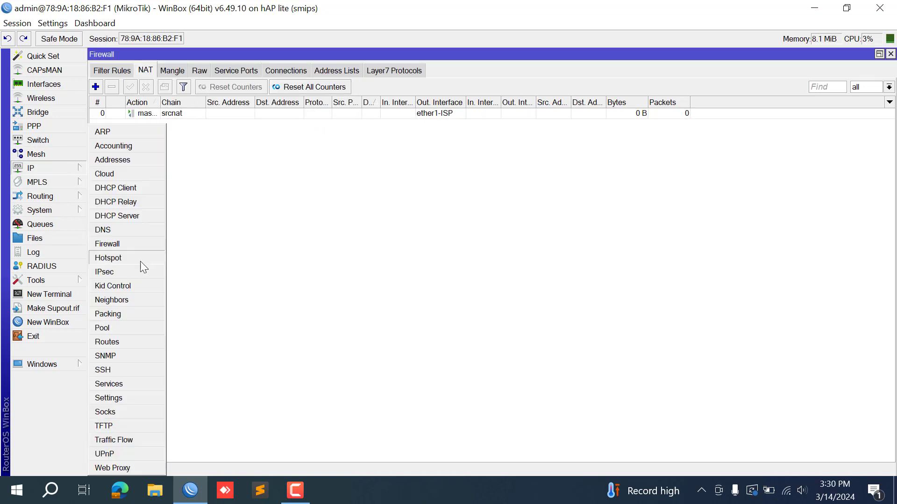
pyautogui.click(140, 329)
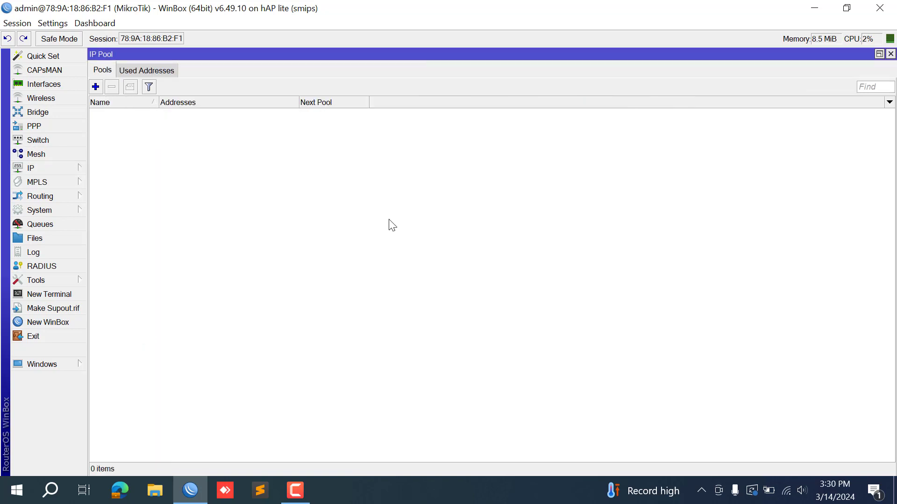
pyautogui.click(96, 87)
pyautogui.click(470, 227)
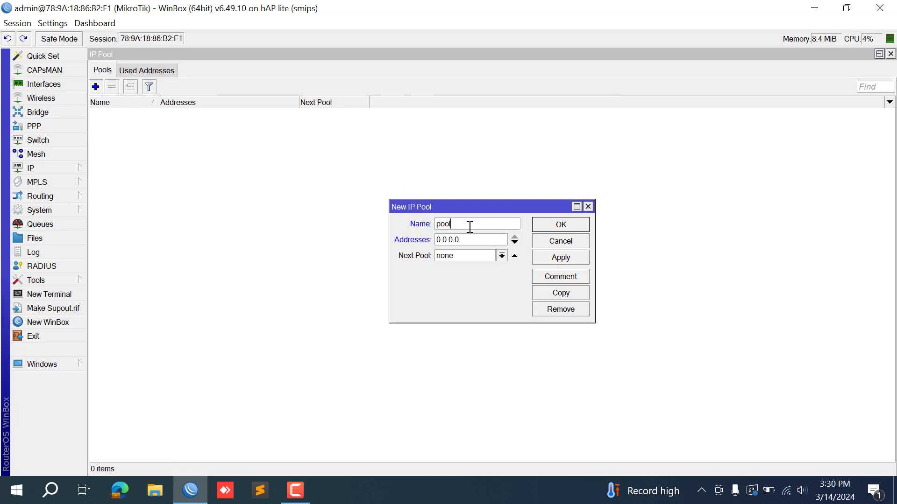
pyautogui.write('-hotspot')
pyautogui.click(468, 241)
pyautogui.press('BackSpace')
pyautogui.press('BackSpace')
pyautogui.press('BackSpace')
pyautogui.press('BackSpace')
pyautogui.press('BackSpace')
pyautogui.press('BackSpace')
pyautogui.write('10.0.0.10-10.0.0.254')
pyautogui.click(548, 262)
pyautogui.click(550, 228)
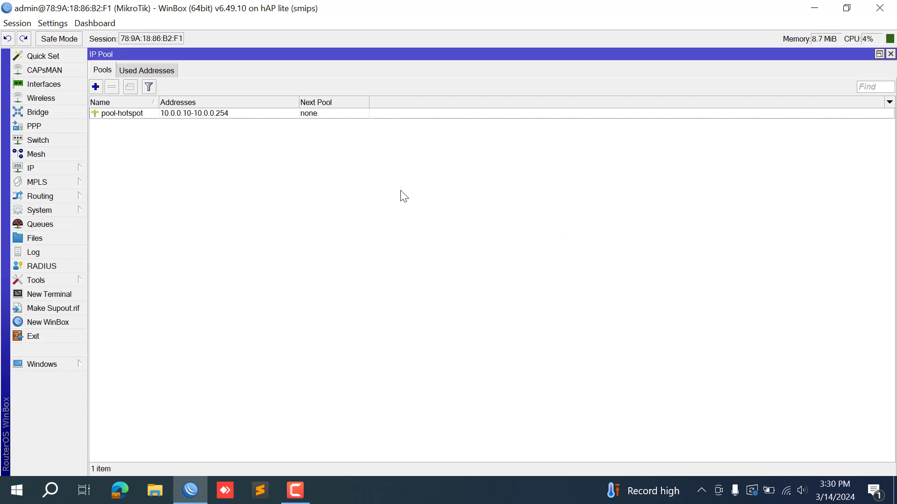
# - Create a second IP pool named pool-lan with the address range 192.168.88.10-192.168.88.254
pyautogui.click(96, 87)
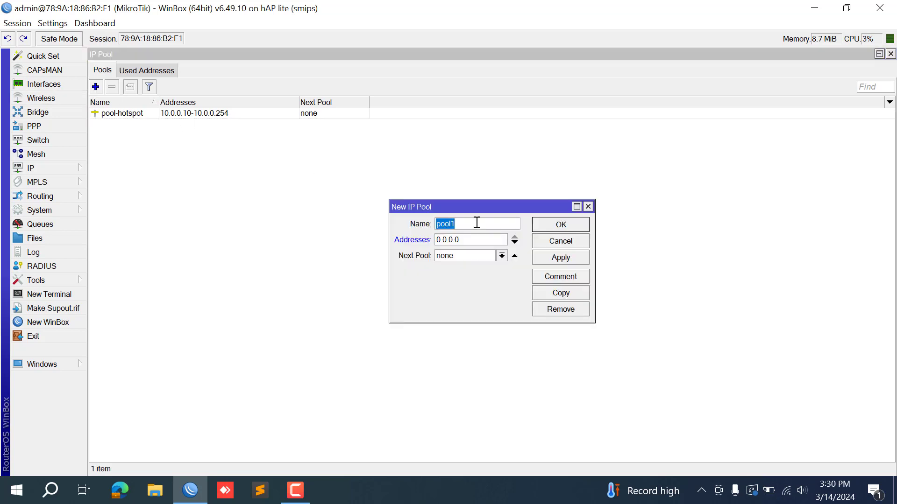
pyautogui.click(475, 226)
pyautogui.press('BackSpace')
pyautogui.write('-lan')
pyautogui.doubleClick(480, 242)
pyautogui.write('1')
pyautogui.write('9')
pyautogui.write('2.168.')
pyautogui.write('88.10')
pyautogui.write('-')
pyautogui.write('192.168.88')
pyautogui.write('.254')
pyautogui.click(541, 226)
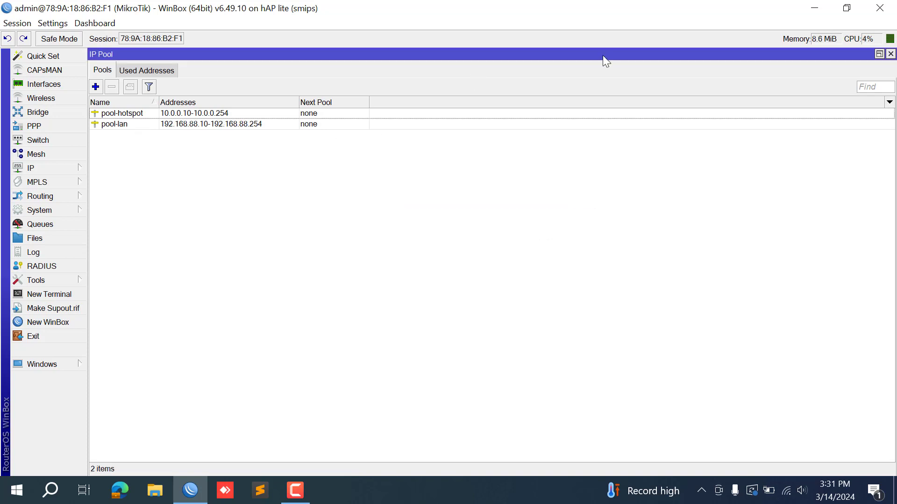
# - Close the IP Pool, Firewall and all other open configuration windows
pyautogui.click(891, 54)
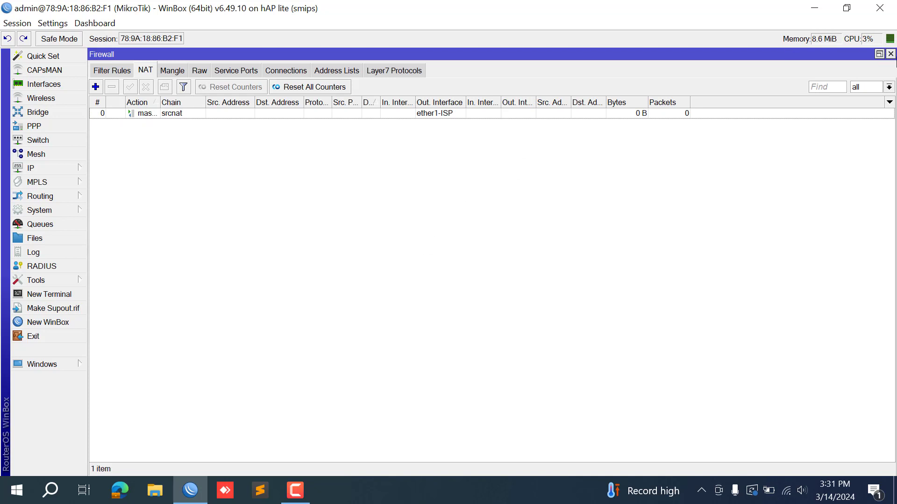
pyautogui.click(891, 53)
pyautogui.click(891, 54)
pyautogui.click(891, 53)
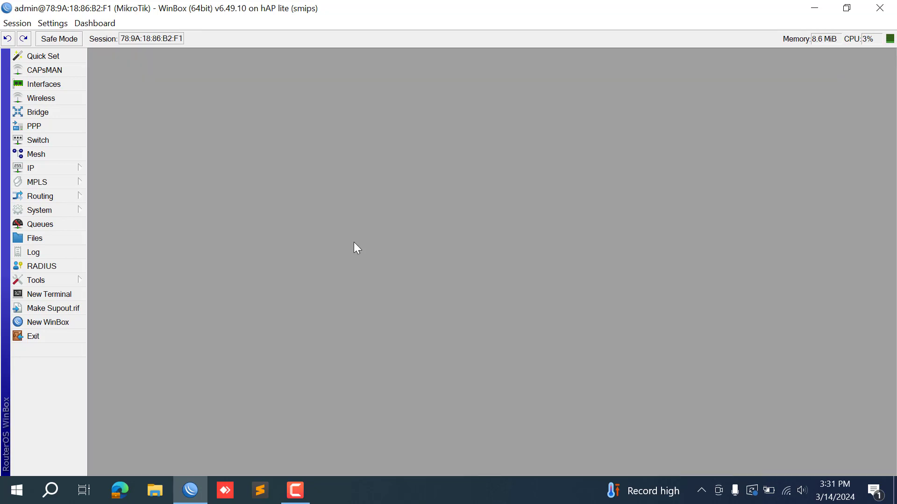
# - Add a DHCP client on ether1-ISP with Use Peer DNS disabled, and close the client list
pyautogui.click(54, 167)
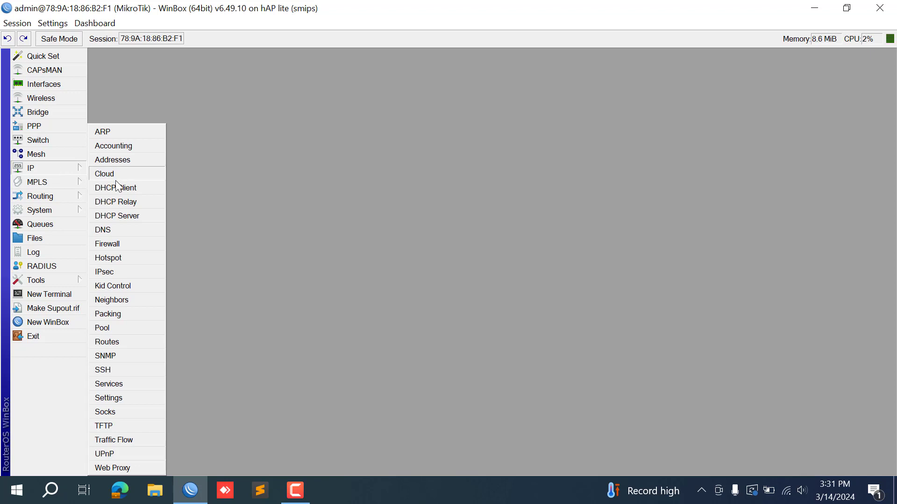
pyautogui.click(116, 188)
pyautogui.click(338, 173)
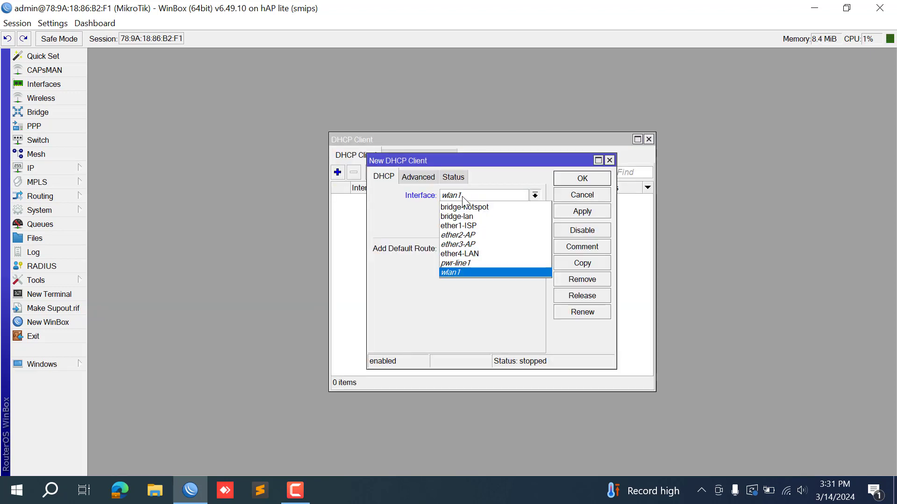
pyautogui.click(462, 196)
pyautogui.click(456, 226)
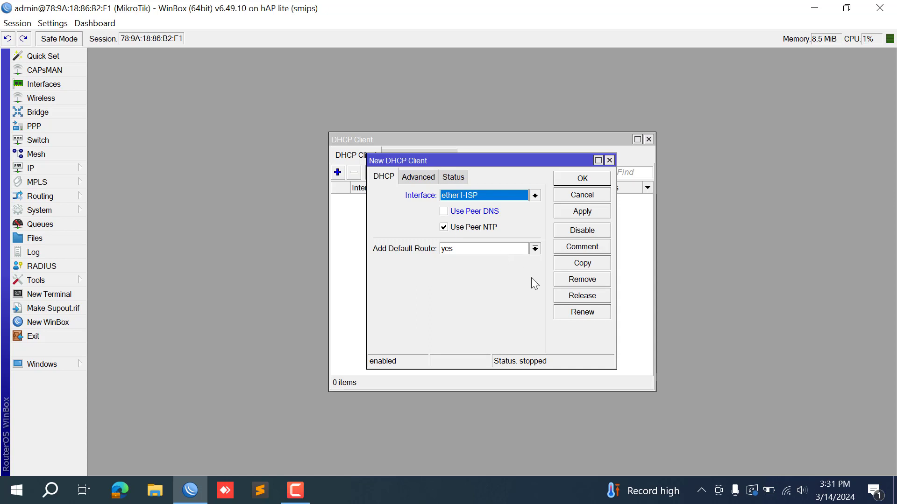
pyautogui.click(575, 179)
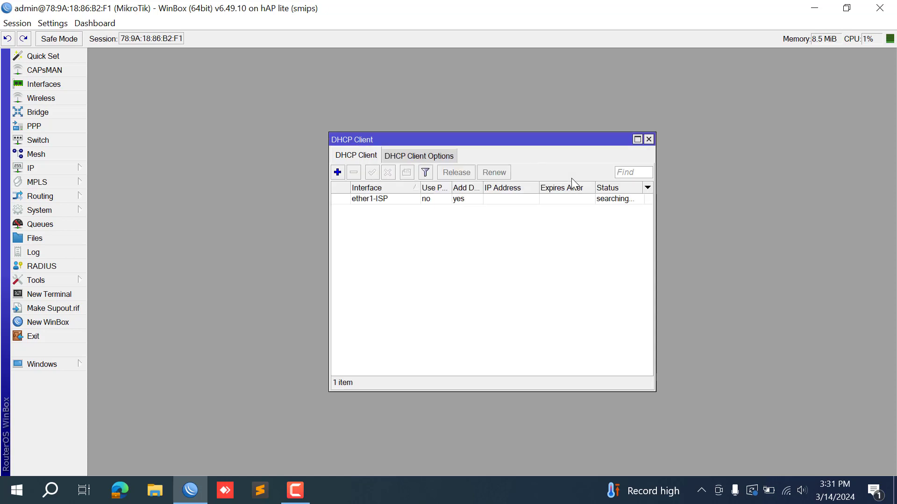
pyautogui.click(649, 140)
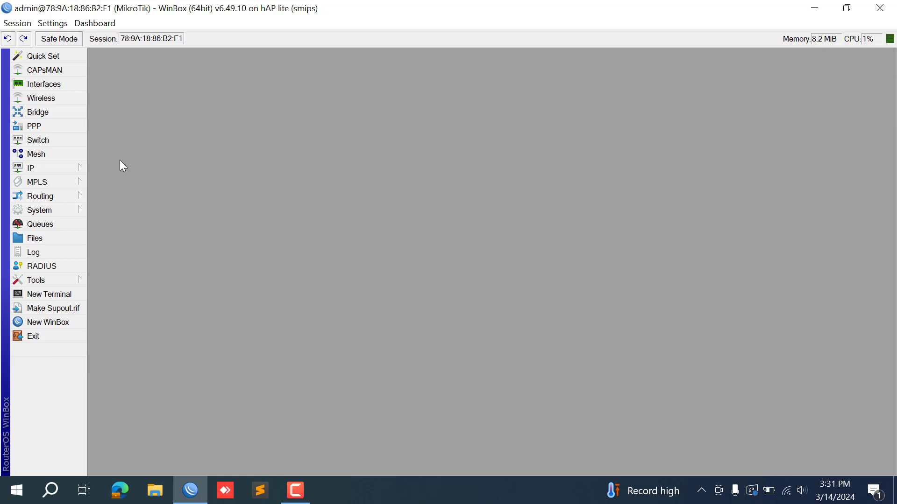
# - Set the DNS servers to 8.8.8.8 and 8.8.4.4, allow remote requests and save the DNS settings
pyautogui.click(61, 170)
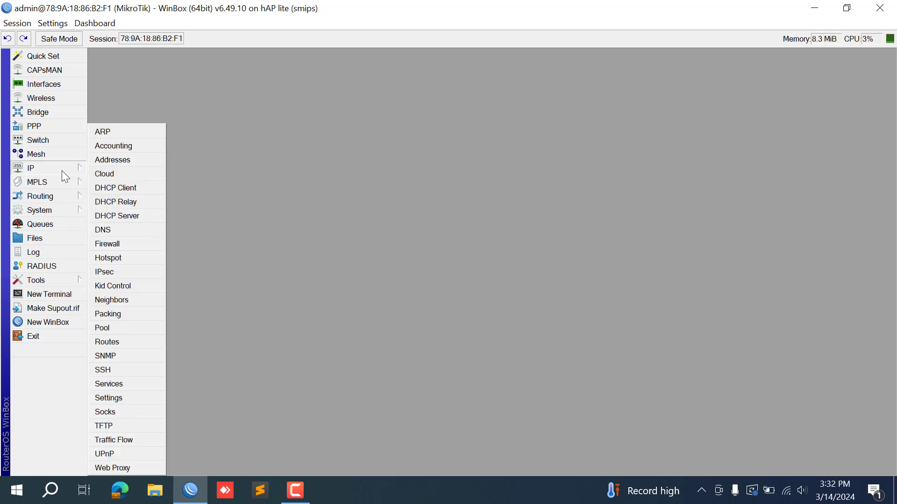
pyautogui.click(105, 226)
pyautogui.click(511, 174)
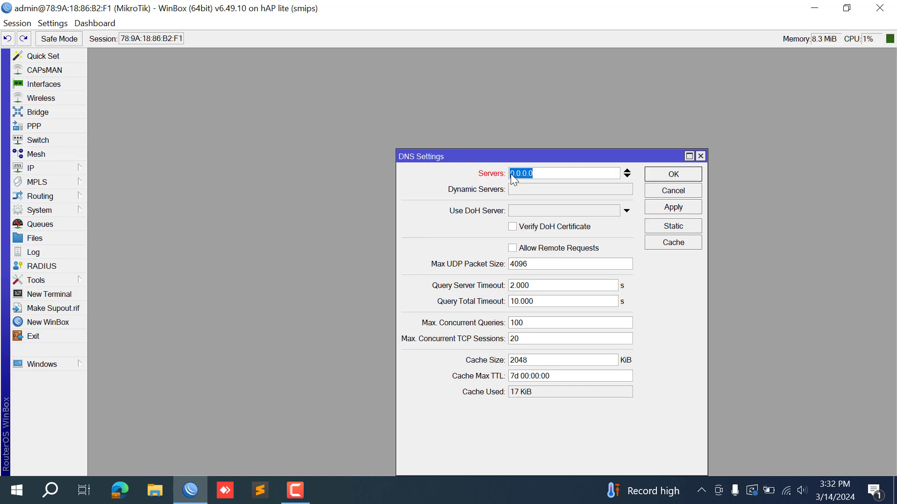
pyautogui.write('8.8.8')
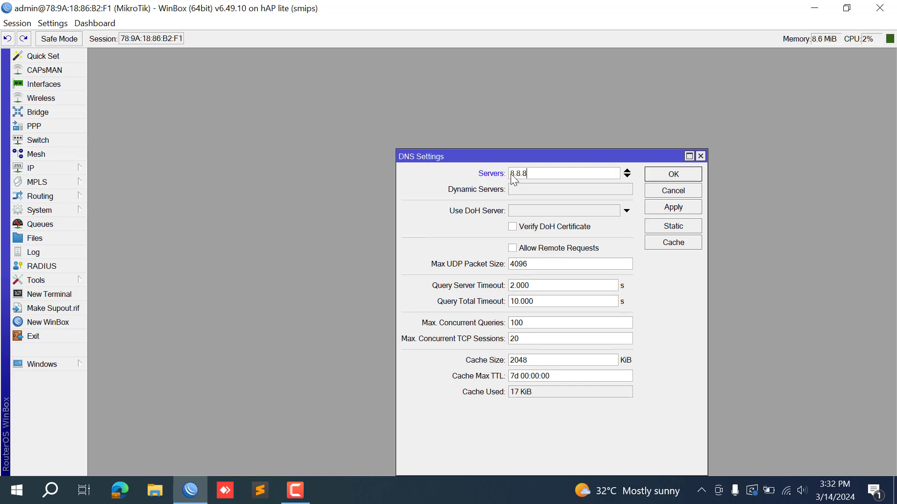
pyautogui.write('.8')
pyautogui.click(627, 176)
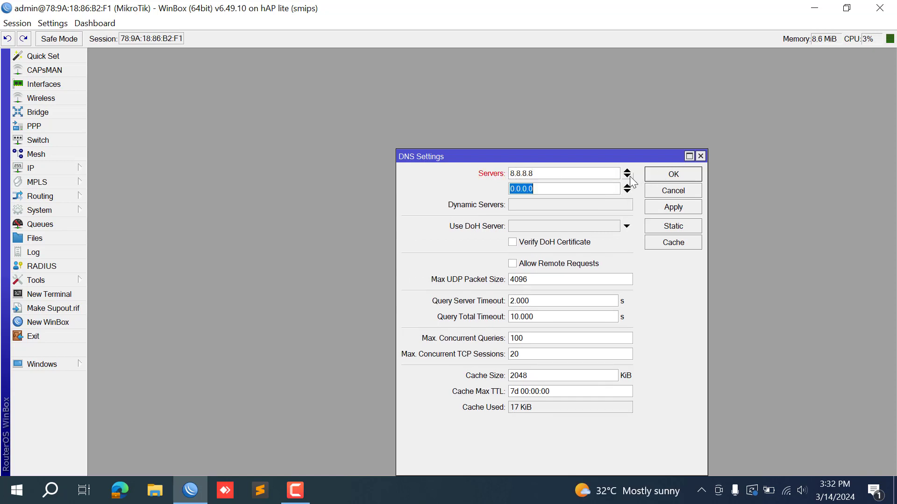
pyautogui.write('8.8.4.4')
pyautogui.click(515, 264)
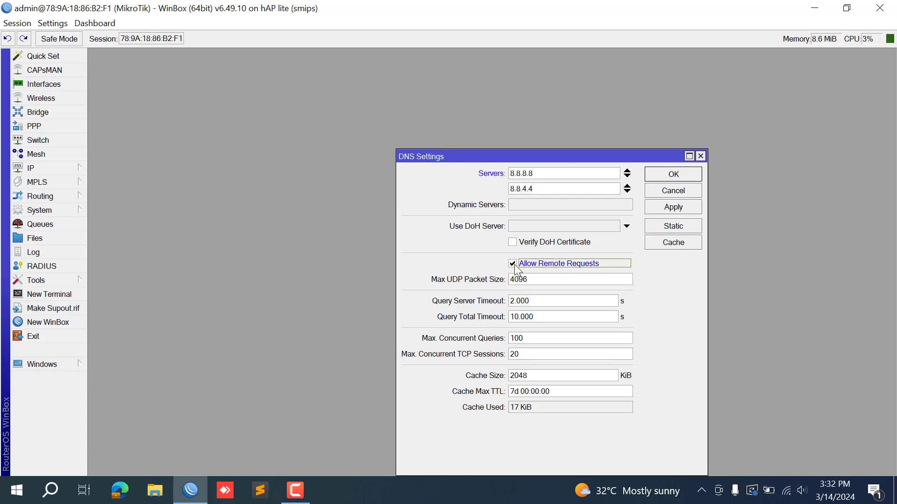
pyautogui.click(673, 174)
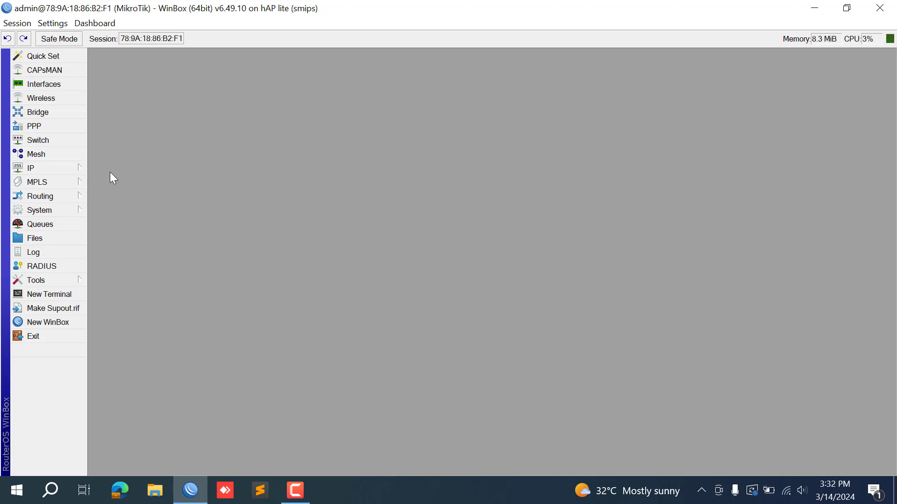
# - Create a DHCP server named server-hotspot on bridge-hotspot using the address pool pool-hotspot
pyautogui.click(57, 167)
pyautogui.click(126, 216)
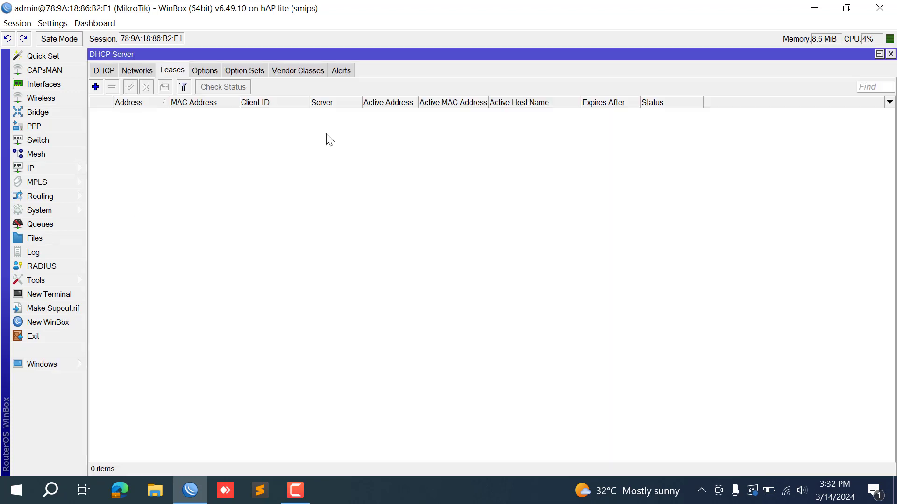
pyautogui.click(105, 71)
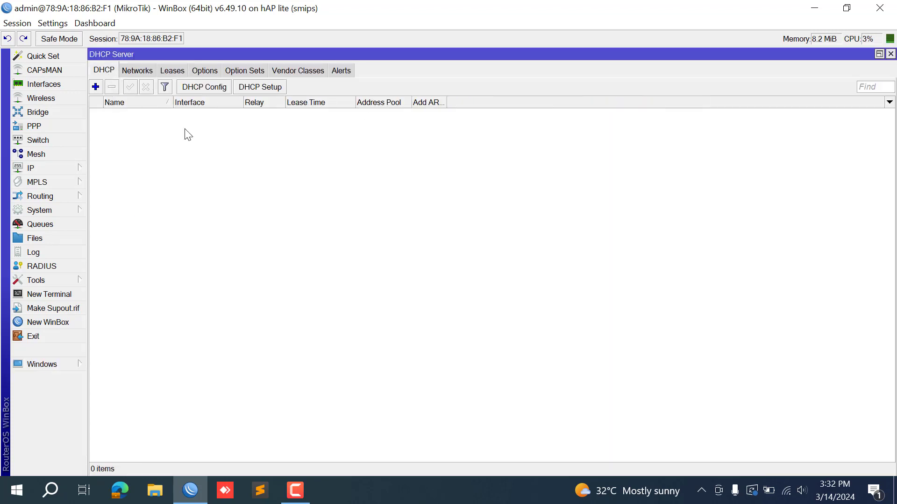
pyautogui.click(97, 87)
pyautogui.click(465, 134)
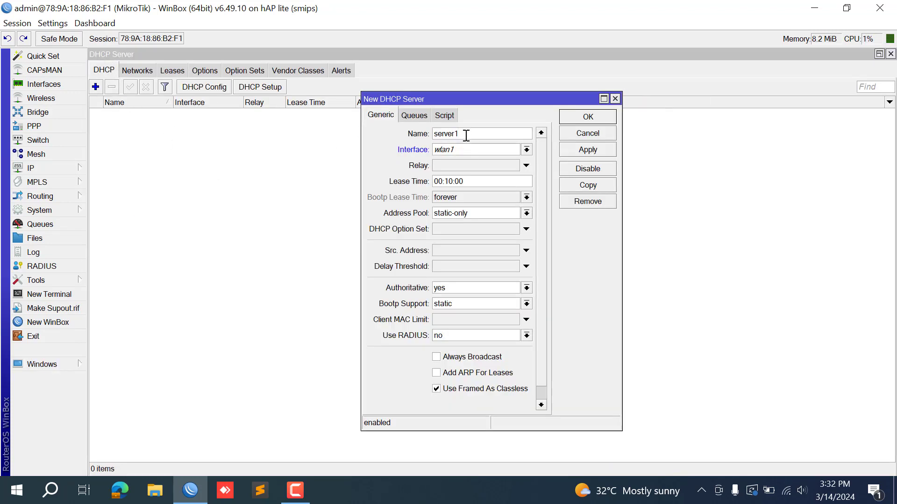
pyautogui.press('BackSpace')
pyautogui.write('hotspot')
pyautogui.click(454, 134)
pyautogui.write('-')
pyautogui.click(526, 149)
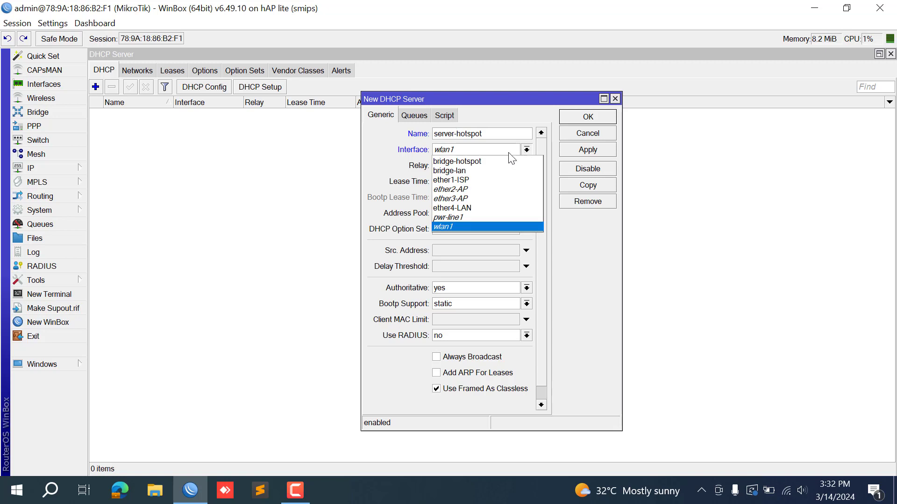
pyautogui.click(497, 163)
pyautogui.click(526, 214)
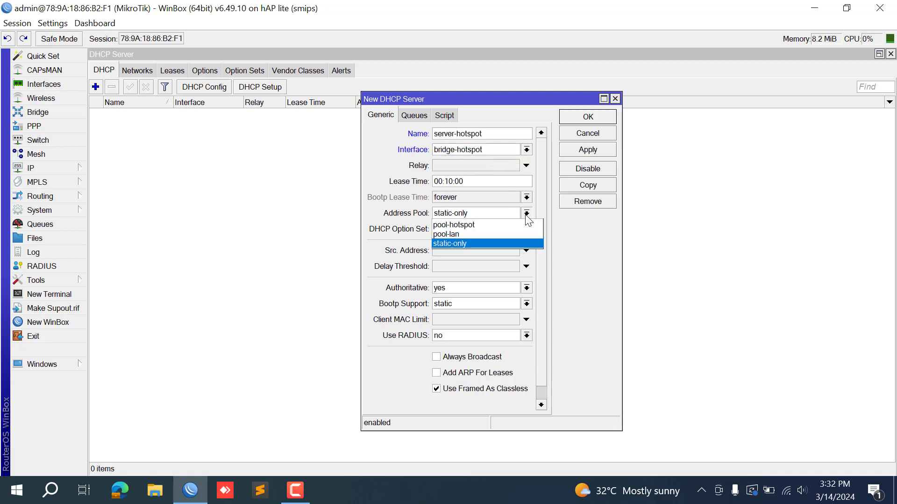
pyautogui.click(486, 226)
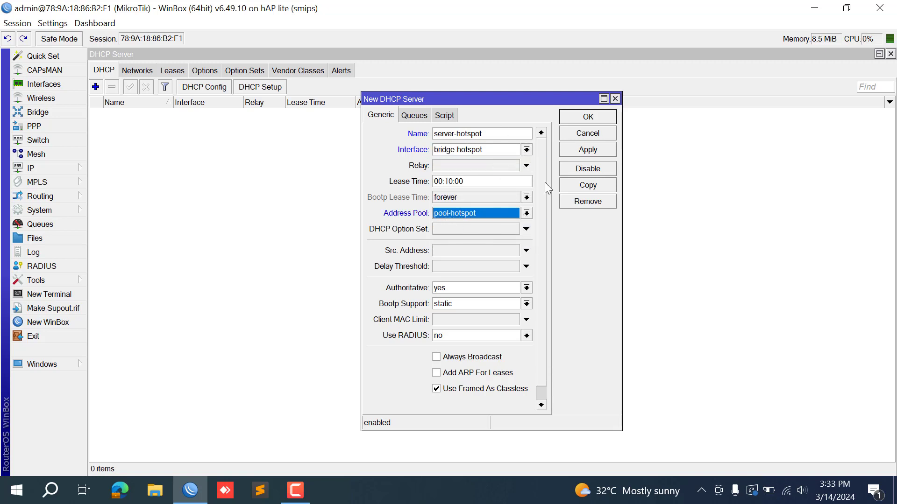
pyautogui.click(584, 117)
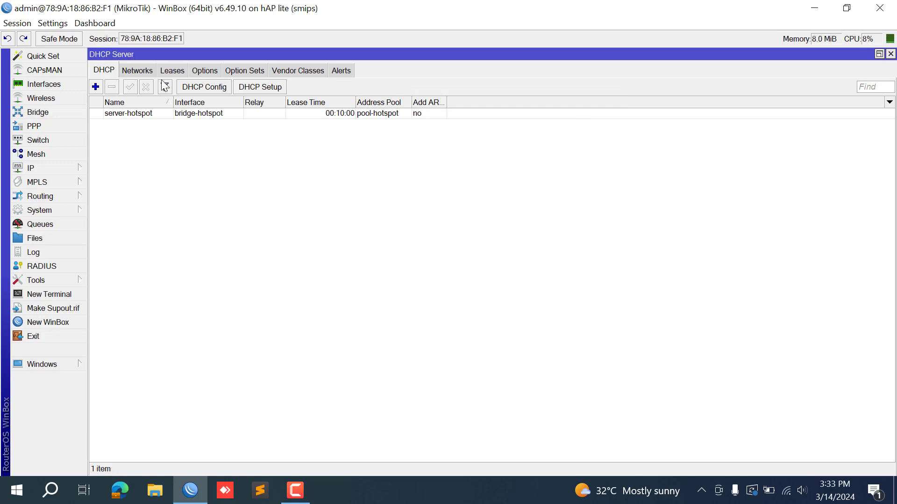
# - Create a DHCP server named server-lan on bridge-lan using the address pool pool-lan
pyautogui.click(96, 86)
pyautogui.click(463, 134)
pyautogui.press('BackSpace')
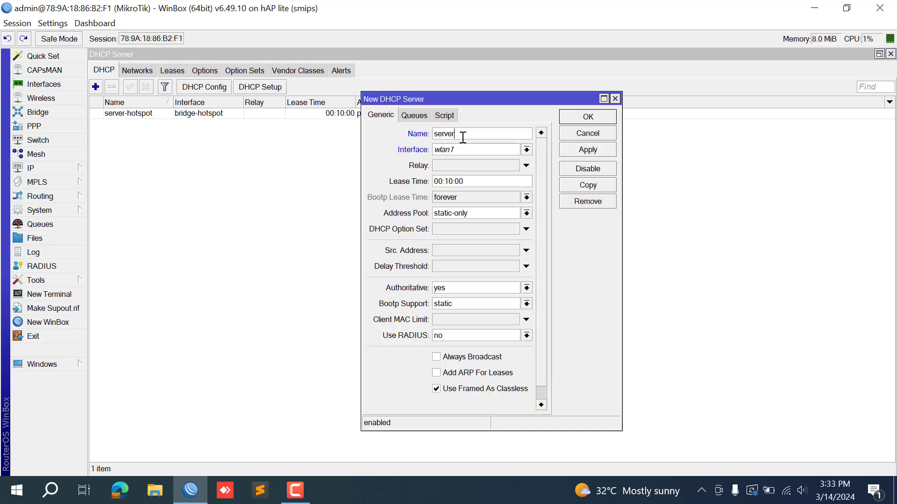
pyautogui.write('-lan')
pyautogui.click(526, 152)
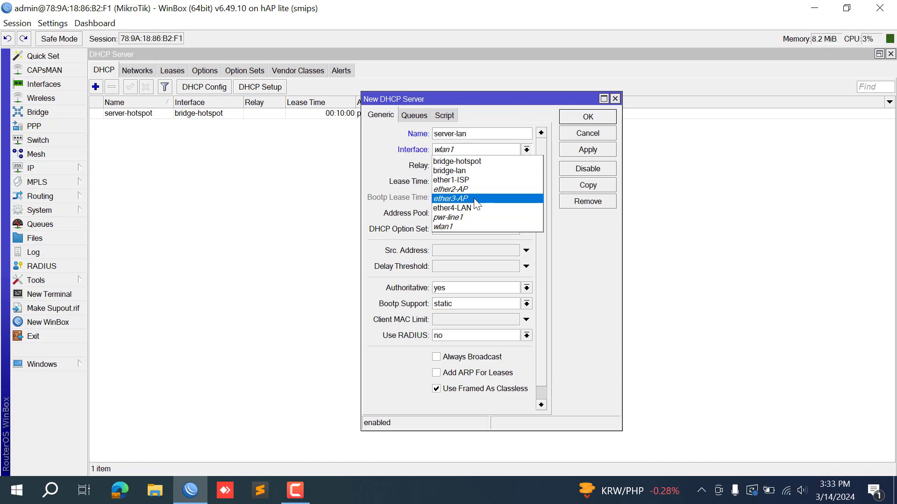
pyautogui.click(473, 169)
pyautogui.click(527, 213)
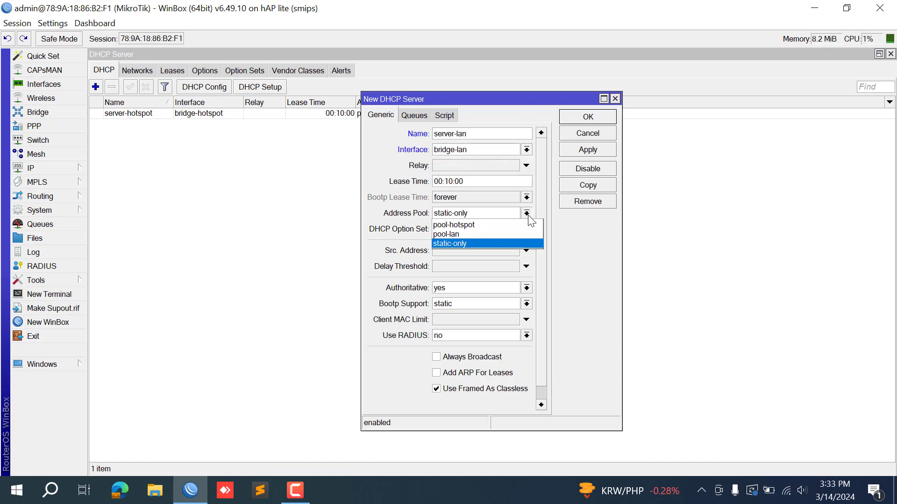
pyautogui.click(486, 234)
pyautogui.click(587, 117)
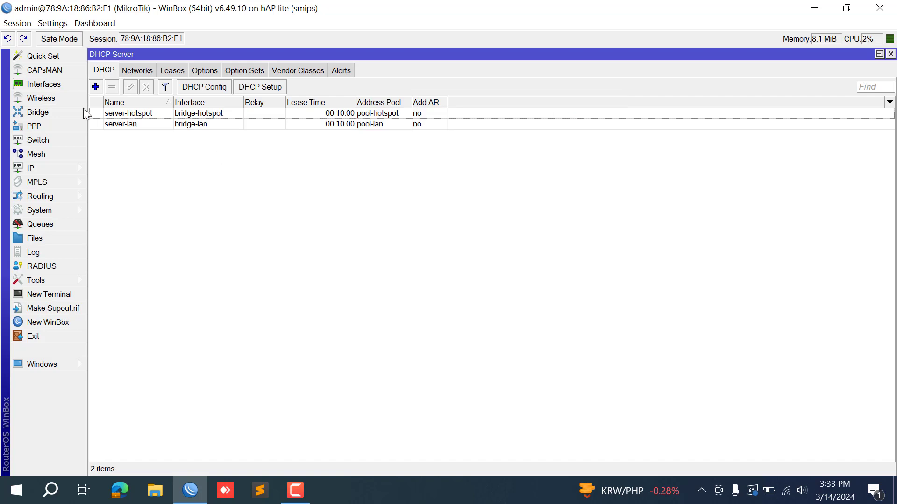
# - Add a DHCP network with address 10.0.0.0/24 and gateway 10.0.0.1
pyautogui.click(141, 71)
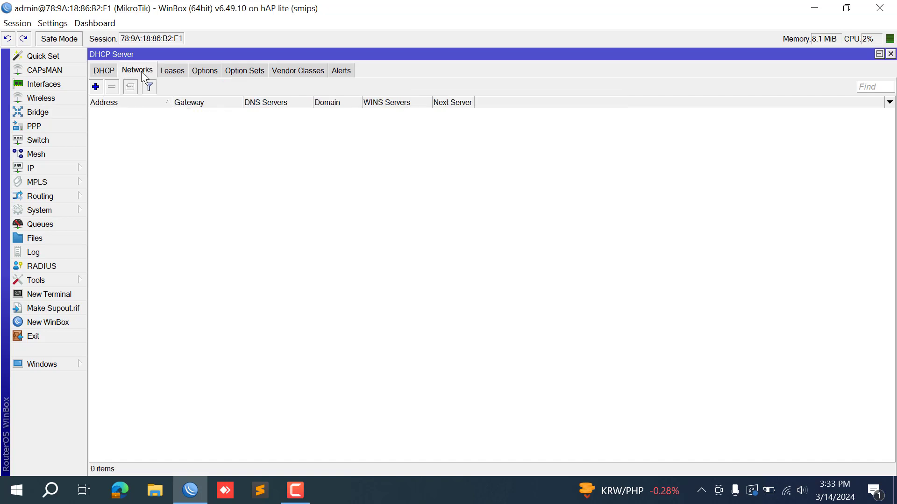
pyautogui.click(95, 86)
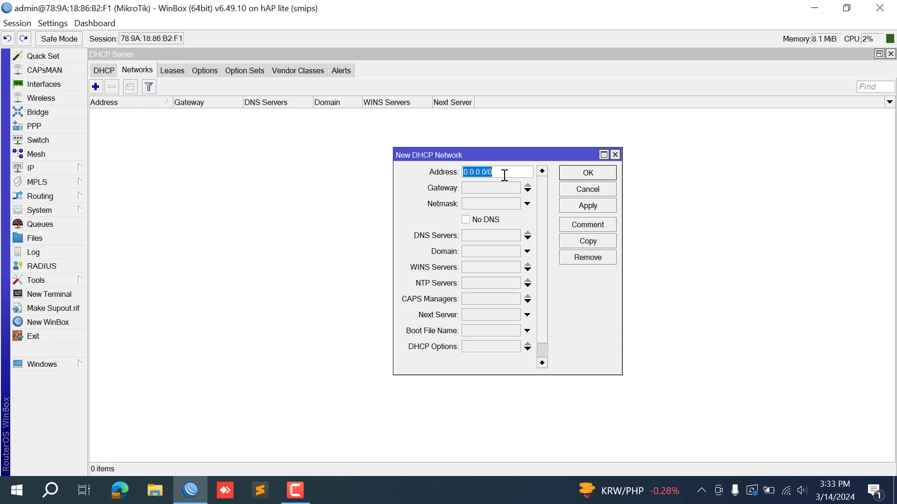
pyautogui.write('10.0.0.0/24')
pyautogui.click(498, 187)
pyautogui.write('10')
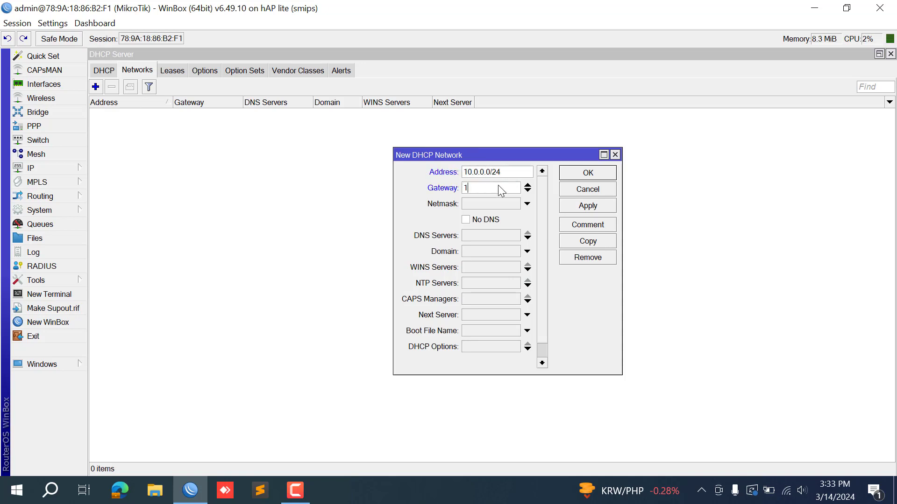
pyautogui.write('.0.0.1')
pyautogui.click(587, 173)
# - Add a DHCP network with address 192.168.88.0/24 and gateway 192.168.88.1, and close the DHCP Server window
pyautogui.click(95, 87)
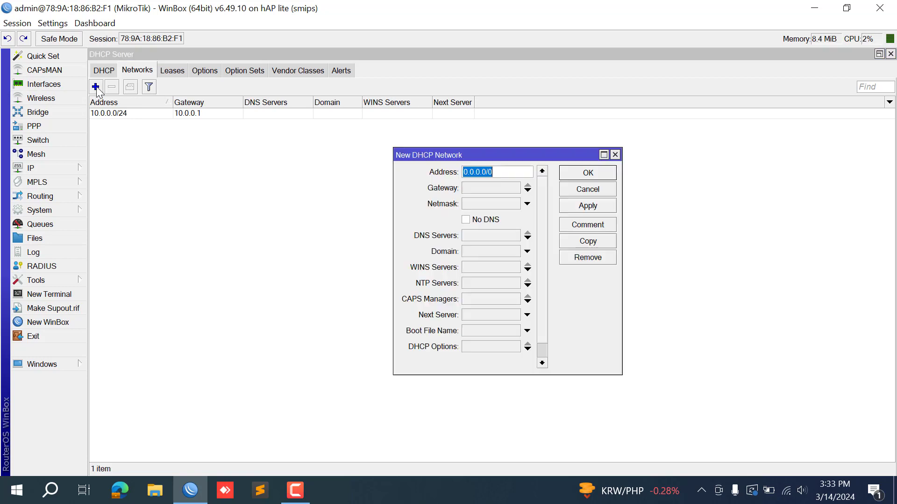
pyautogui.write('192.168.88.0')
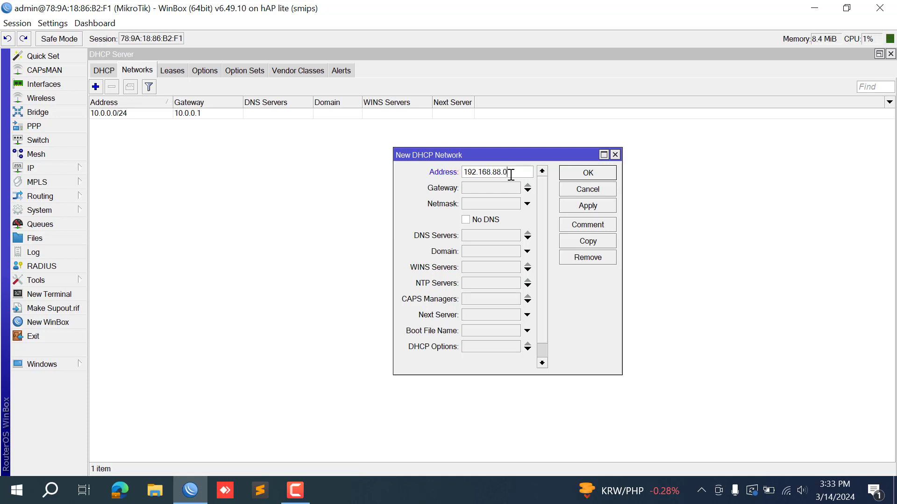
pyautogui.write('/24')
pyautogui.click(497, 190)
pyautogui.write('192')
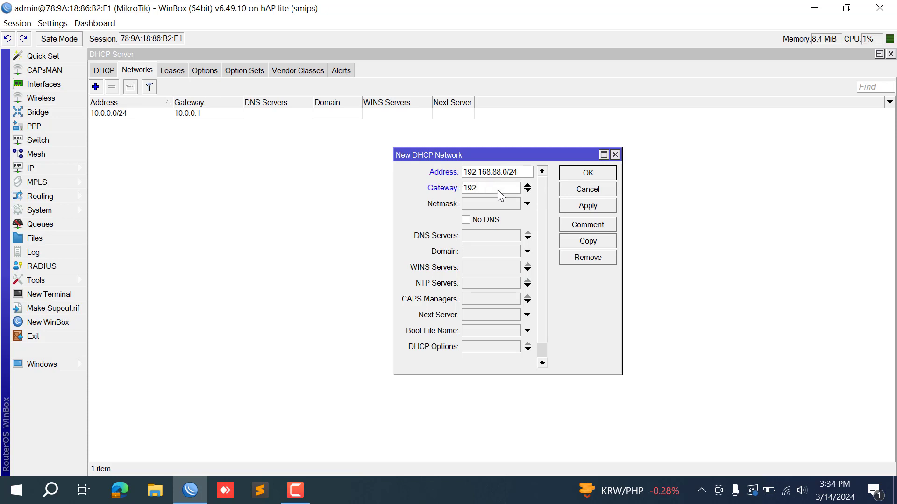
pyautogui.write('.168.88.1')
pyautogui.click(584, 173)
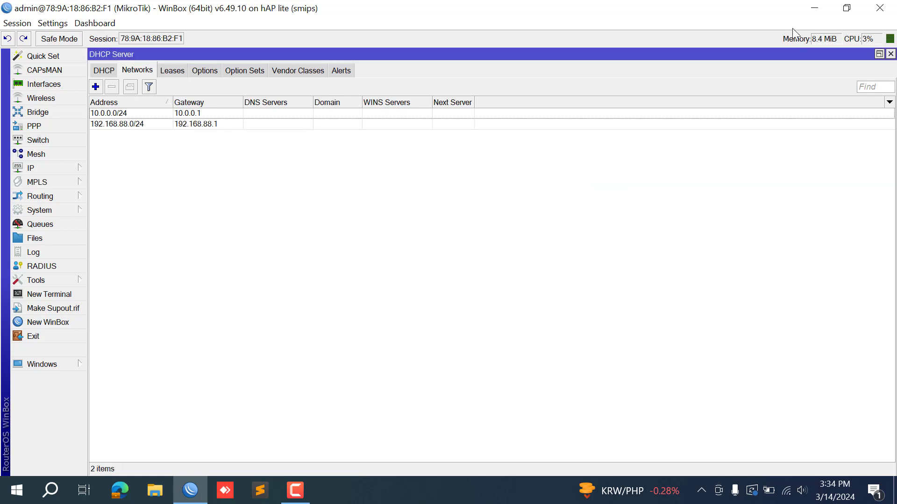
pyautogui.click(891, 54)
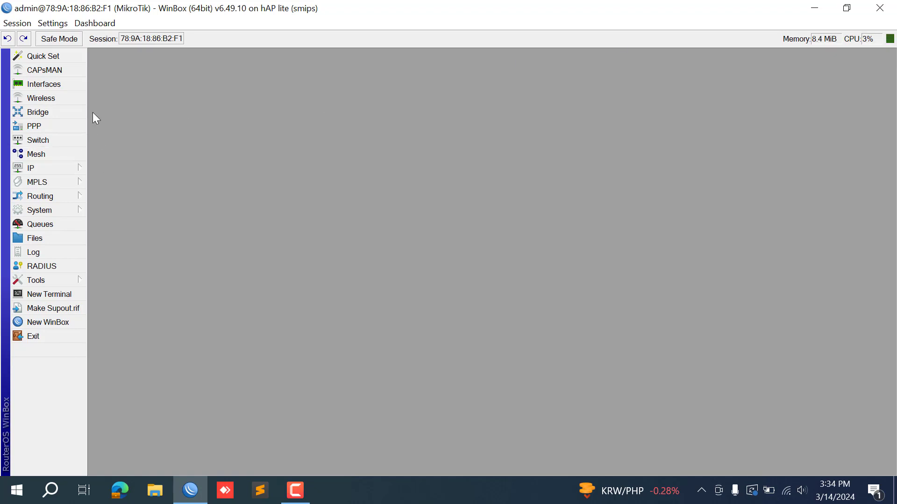
# - Start a new IP hotspot server and name it hotspot-server
pyautogui.click(72, 169)
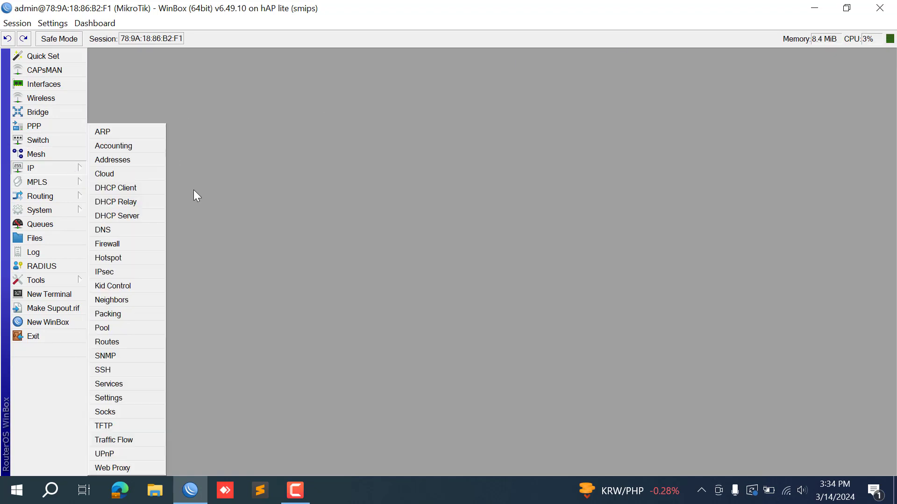
pyautogui.click(132, 257)
pyautogui.click(106, 70)
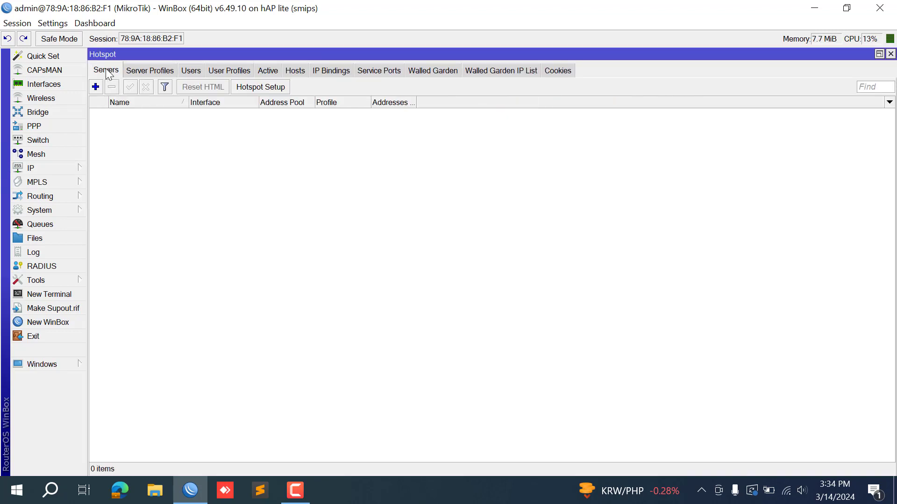
pyautogui.click(96, 86)
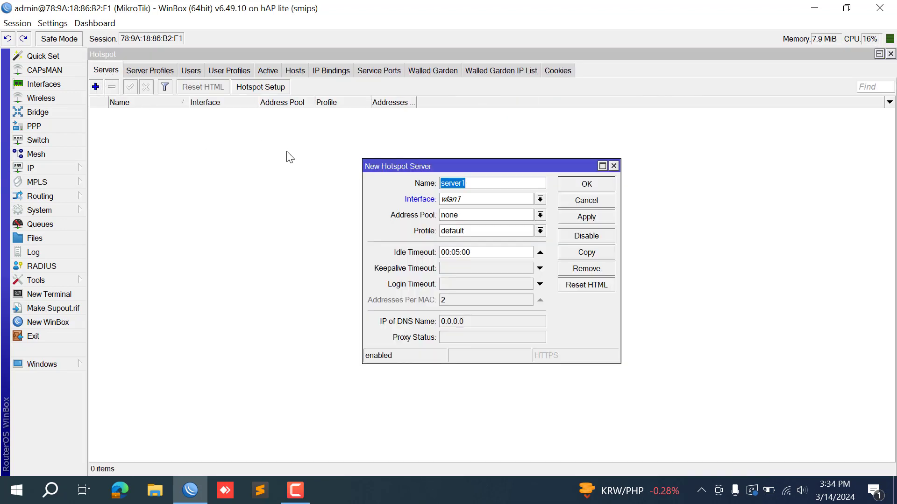
pyautogui.doubleClick(476, 184)
pyautogui.click(476, 184)
pyautogui.press('BackSpace')
pyautogui.click(441, 186)
pyautogui.write('hotspot-')
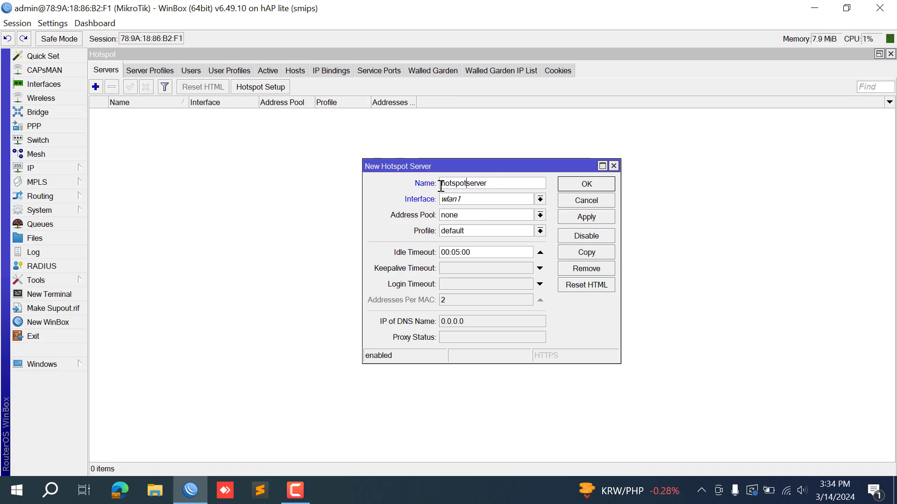
# - Assign interface bridge-hotspot and address pool pool-hotspot to the new hotspot server and save it
pyautogui.click(540, 199)
pyautogui.click(501, 210)
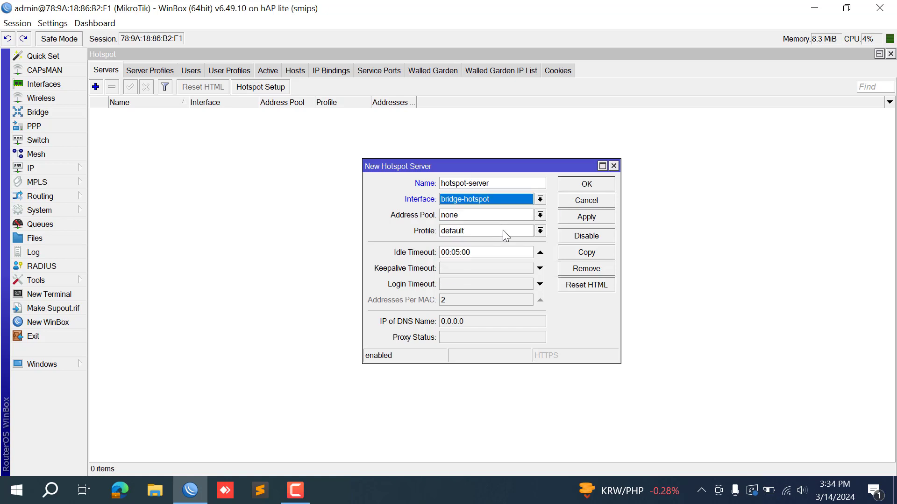
pyautogui.click(539, 215)
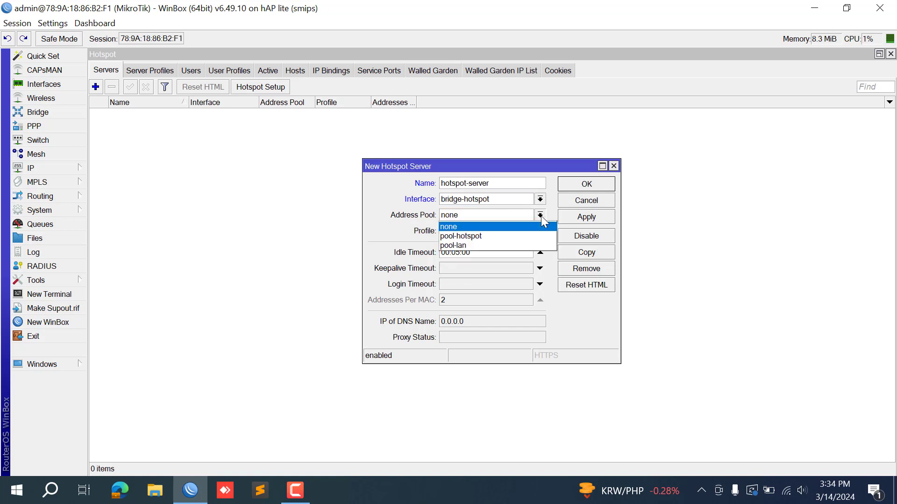
pyautogui.click(500, 240)
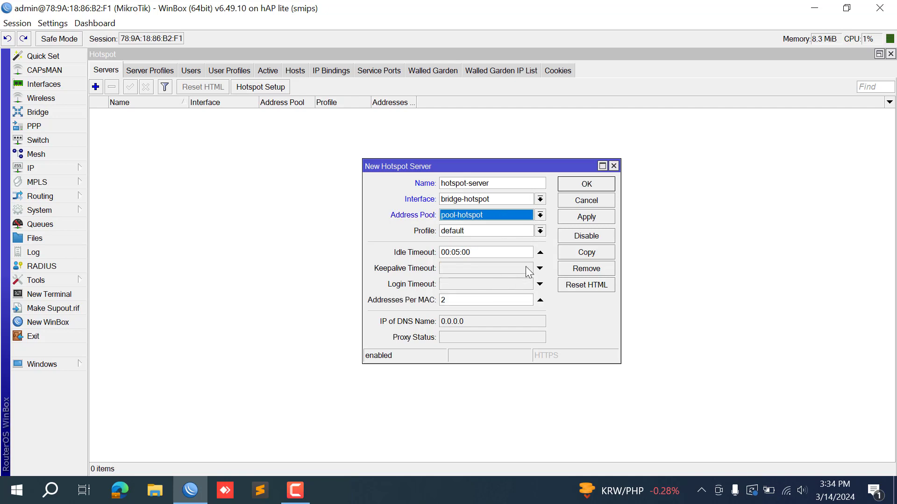
pyautogui.click(581, 187)
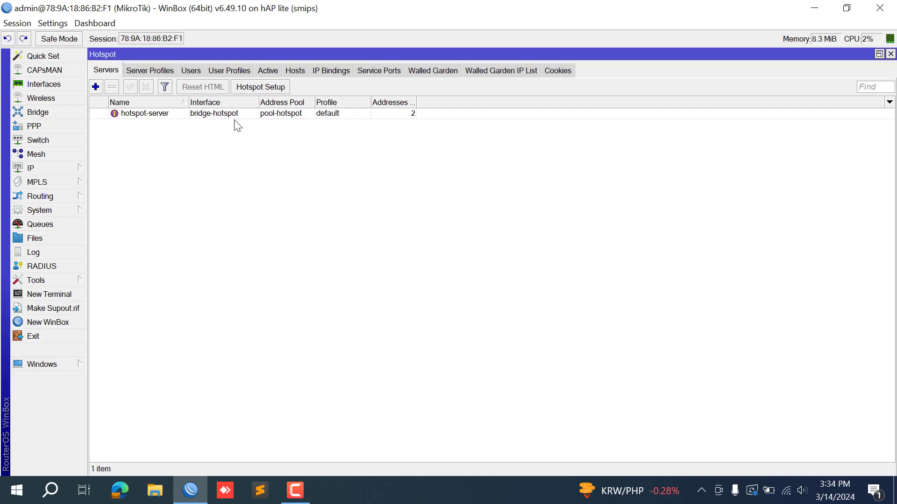
# - Rename the default hotspot server profile to hotspot-profile
pyautogui.click(143, 70)
pyautogui.doubleClick(151, 116)
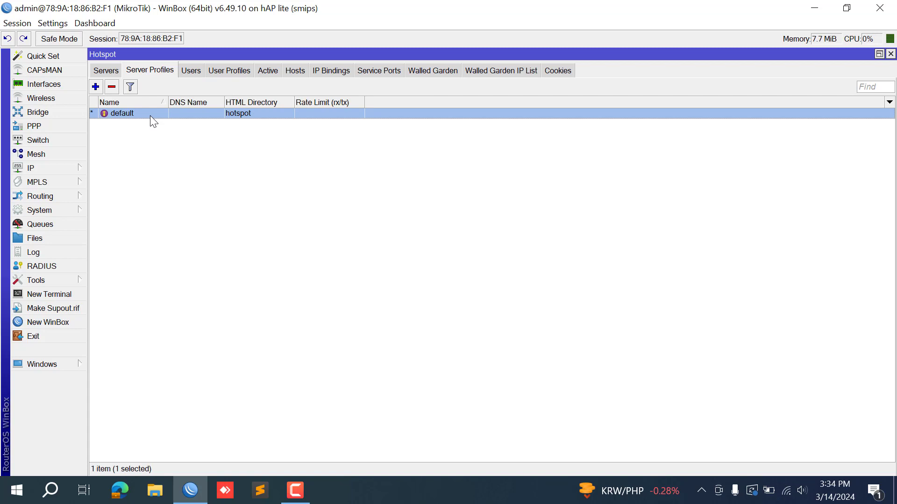
pyautogui.click(360, 147)
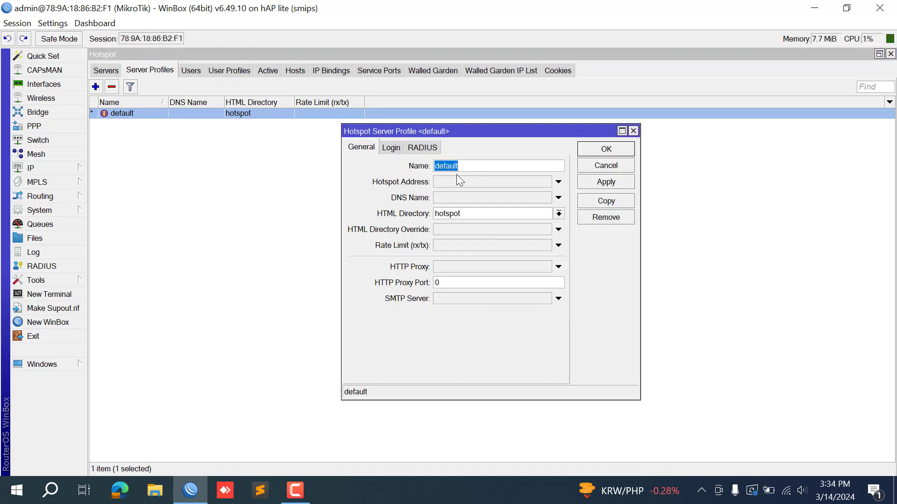
pyautogui.write('hotspot-profile')
pyautogui.click(597, 151)
# - Set Addresses Per MAC to 1 for hotspot-server and save the change
pyautogui.click(106, 70)
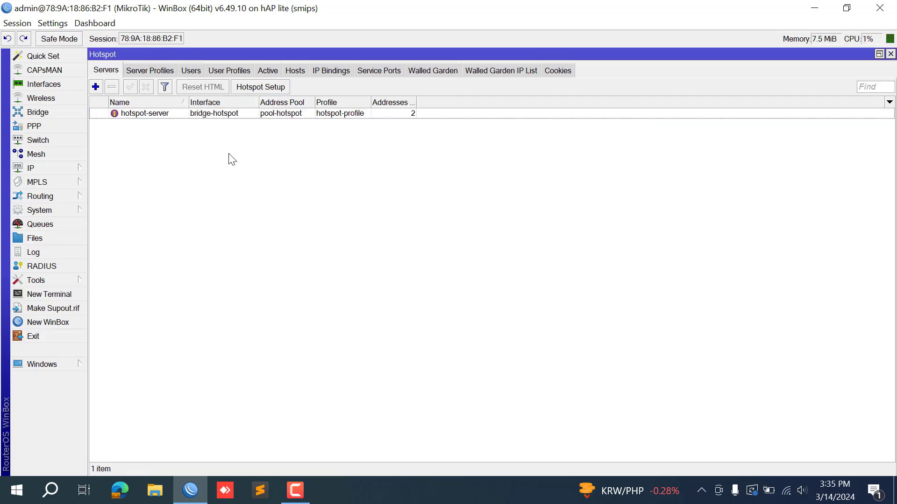
pyautogui.doubleClick(157, 115)
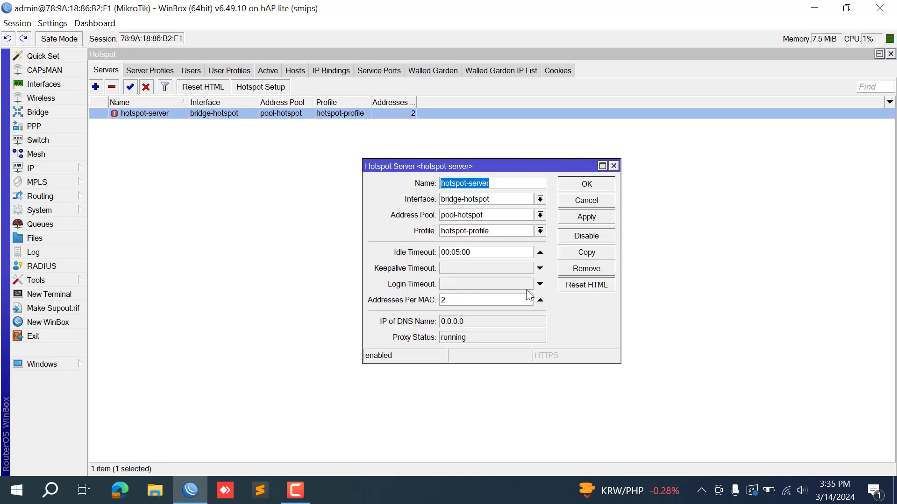
pyautogui.click(502, 300)
pyautogui.press('BackSpace')
pyautogui.write('1')
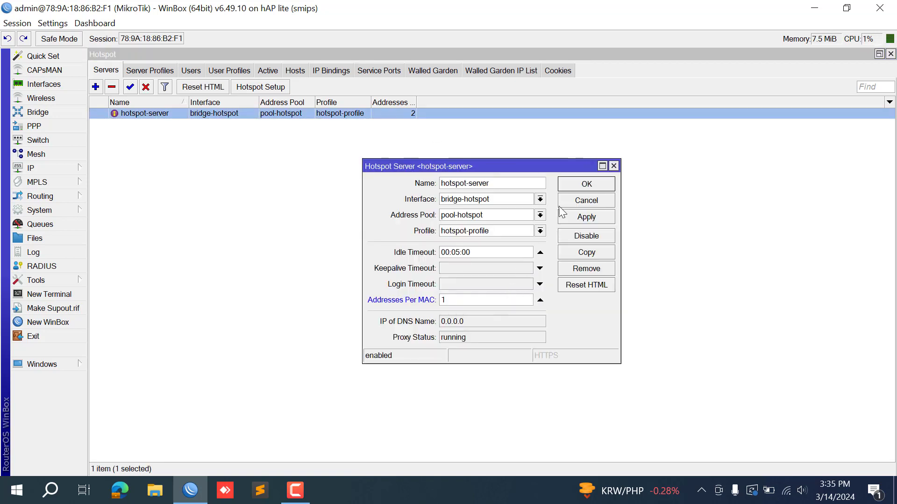
pyautogui.click(584, 184)
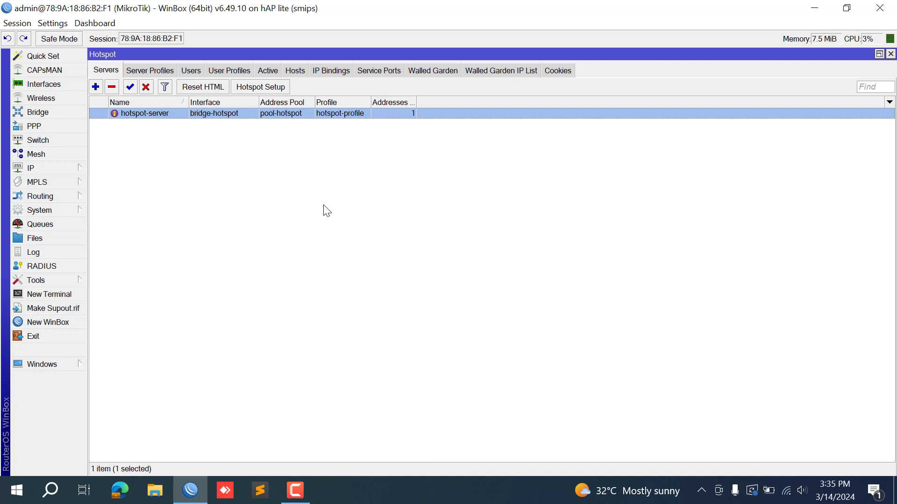
# - Look through the hotspot server profiles, users and user profiles, and close the Hotspot and Bridge windows
pyautogui.click(171, 69)
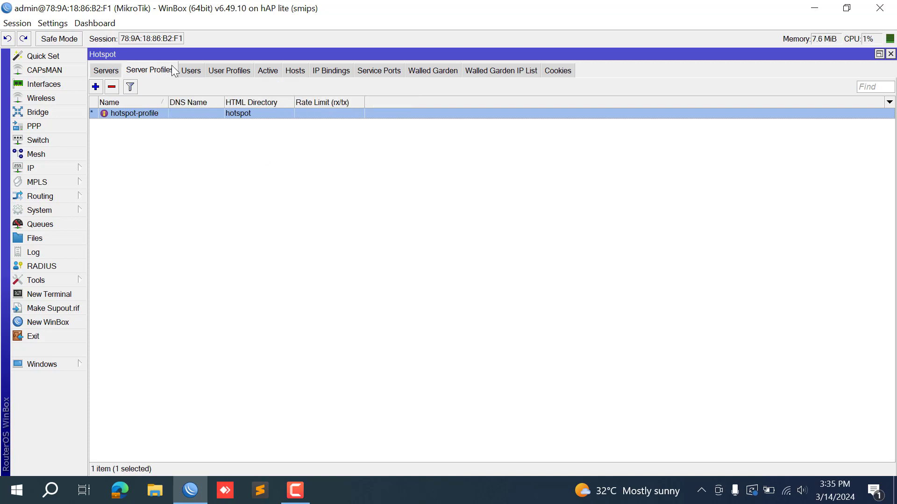
pyautogui.click(195, 71)
pyautogui.click(223, 69)
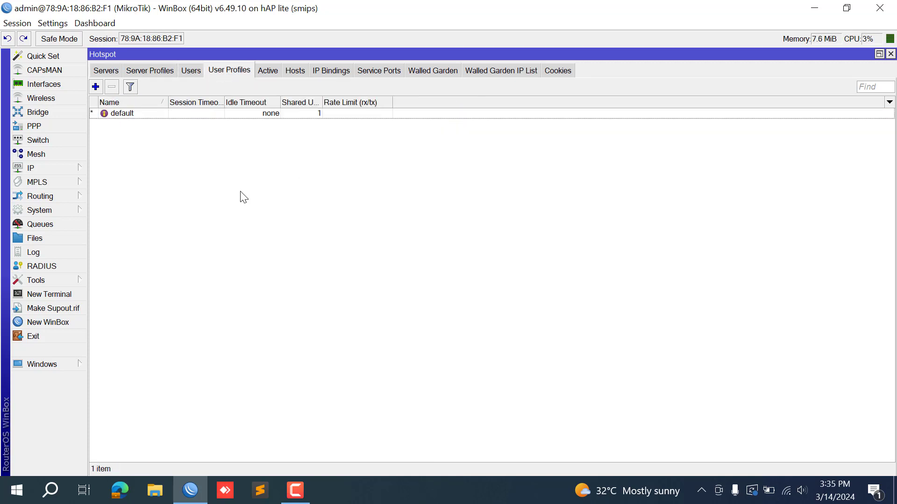
pyautogui.click(891, 54)
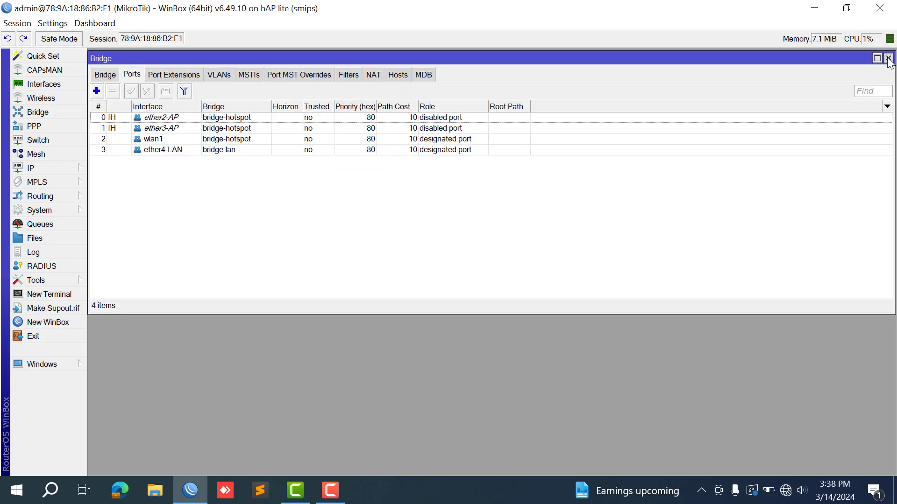
pyautogui.click(890, 55)
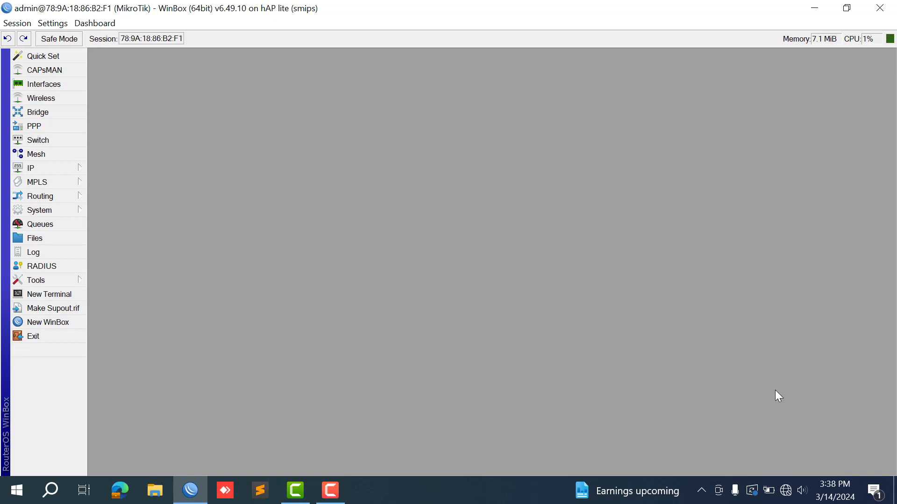
# - Disconnect the computer from the pisonet Wi-Fi network and reopen the list of available networks
pyautogui.click(786, 497)
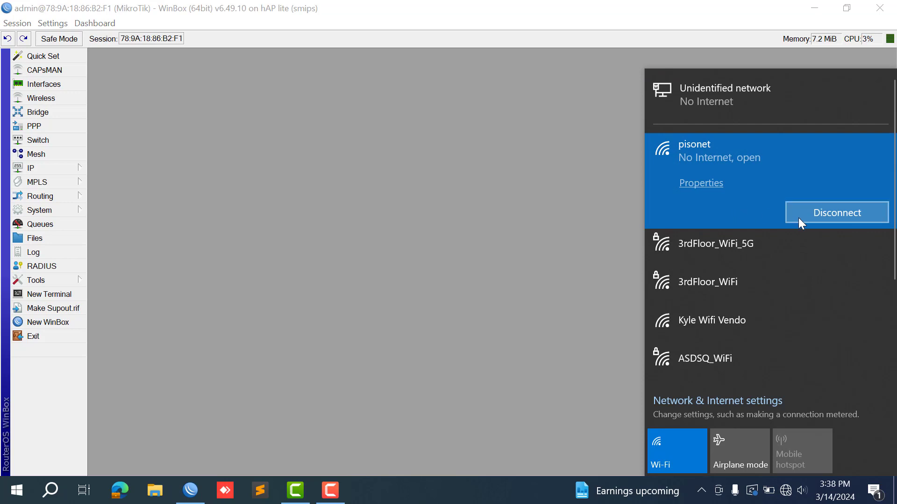
pyautogui.click(798, 215)
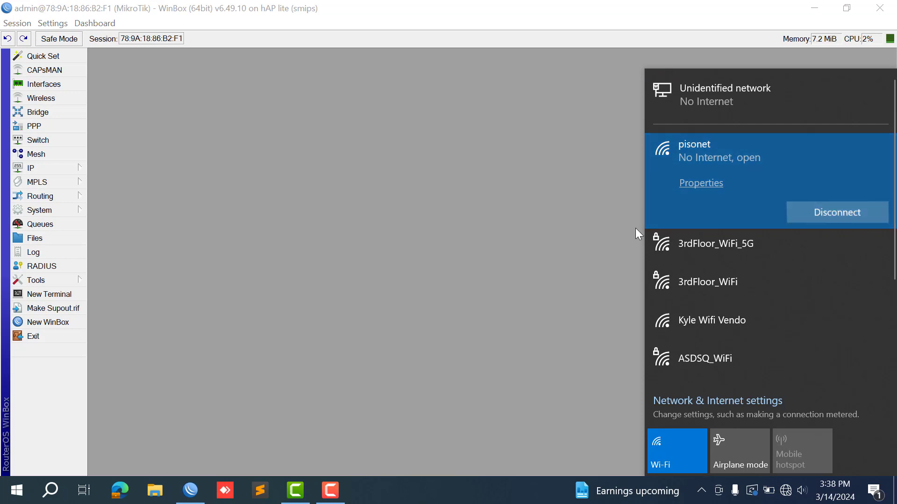
pyautogui.click(587, 278)
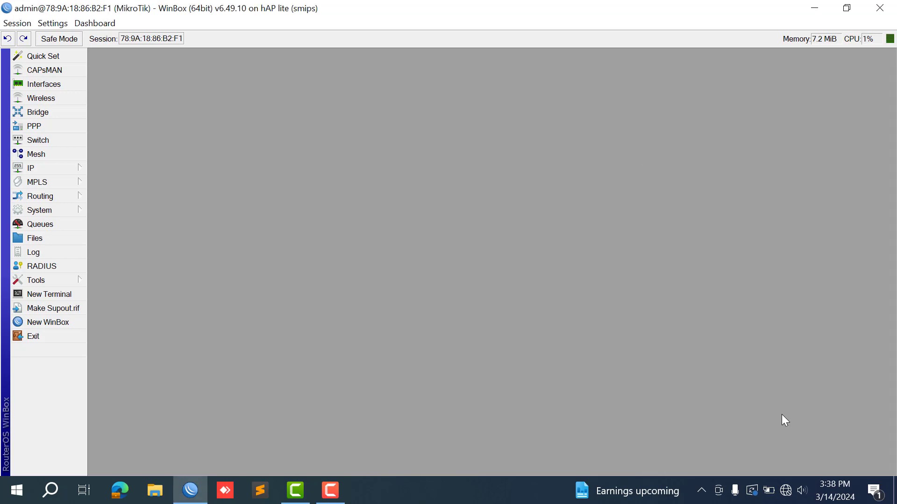
pyautogui.click(788, 491)
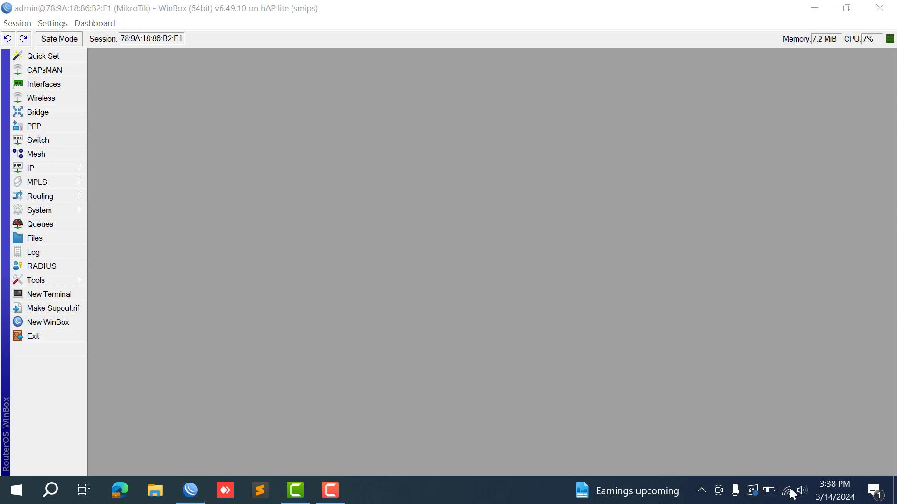